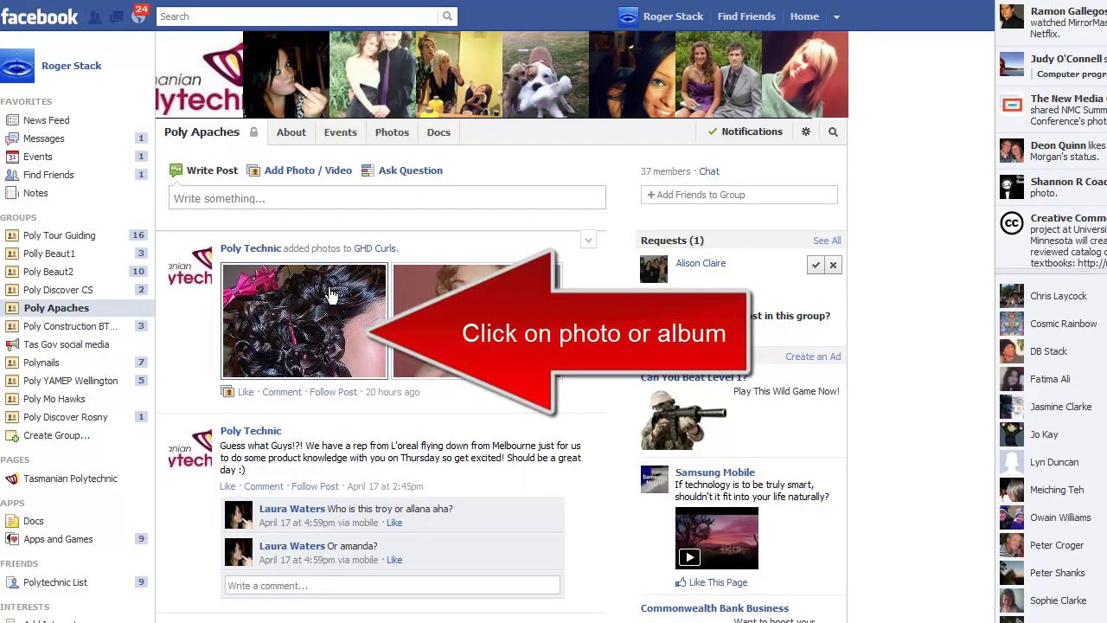
# Enlarge the first GHD Curls photo from the group post and bring up its save options.
pyautogui.click(320, 322)
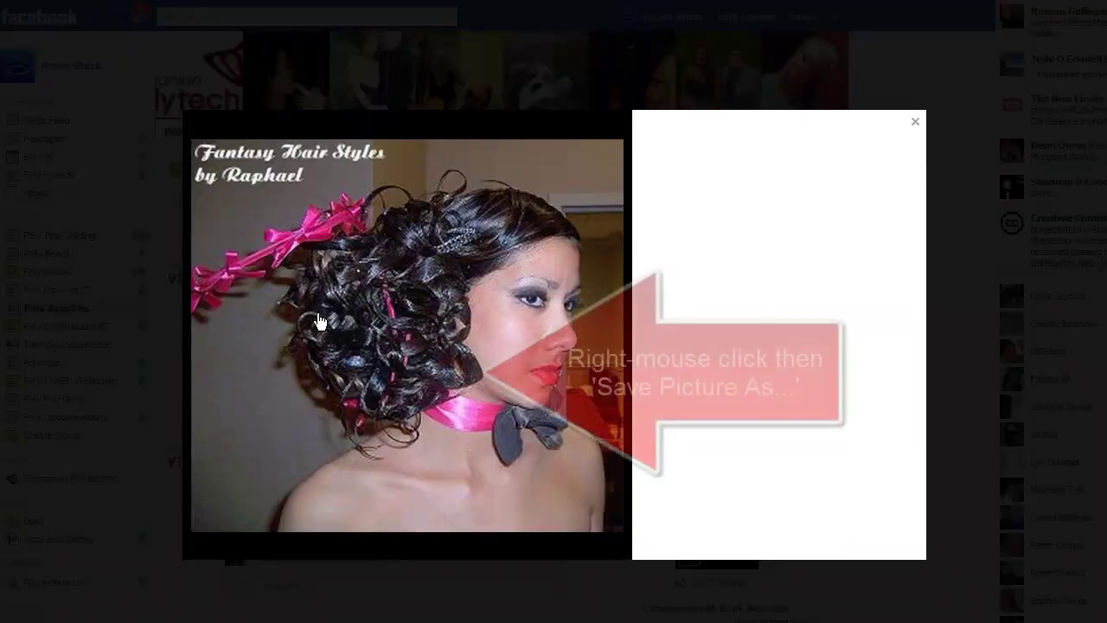
pyautogui.rightClick(344, 239)
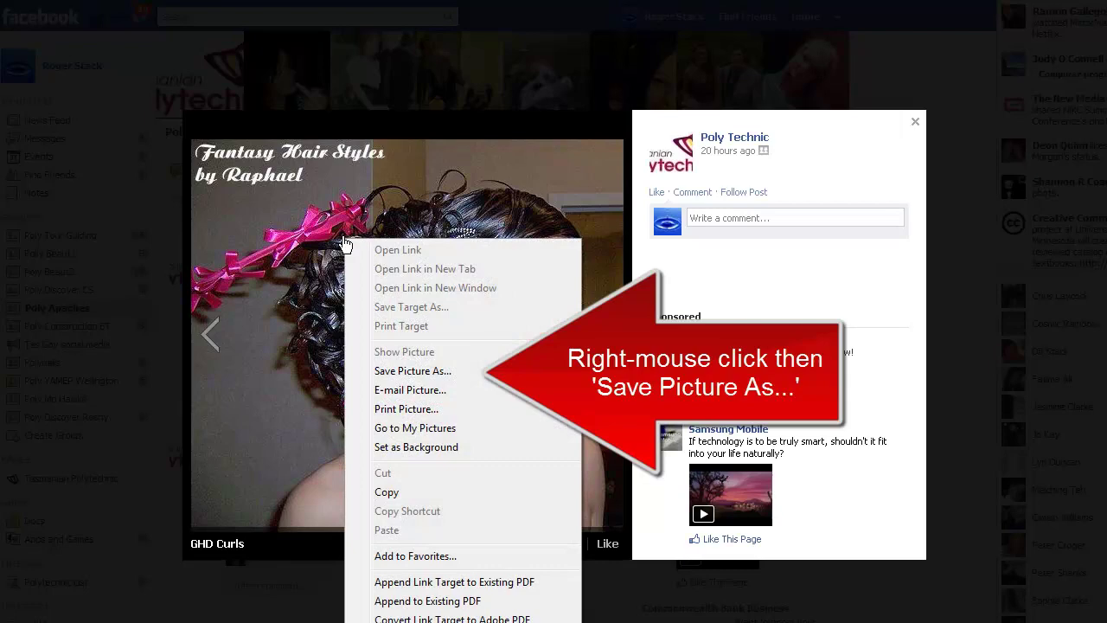
# Save the enlarged GHD Curls photo to the Desktop, renamed to jenny-curls2.jpg.
pyautogui.click(413, 370)
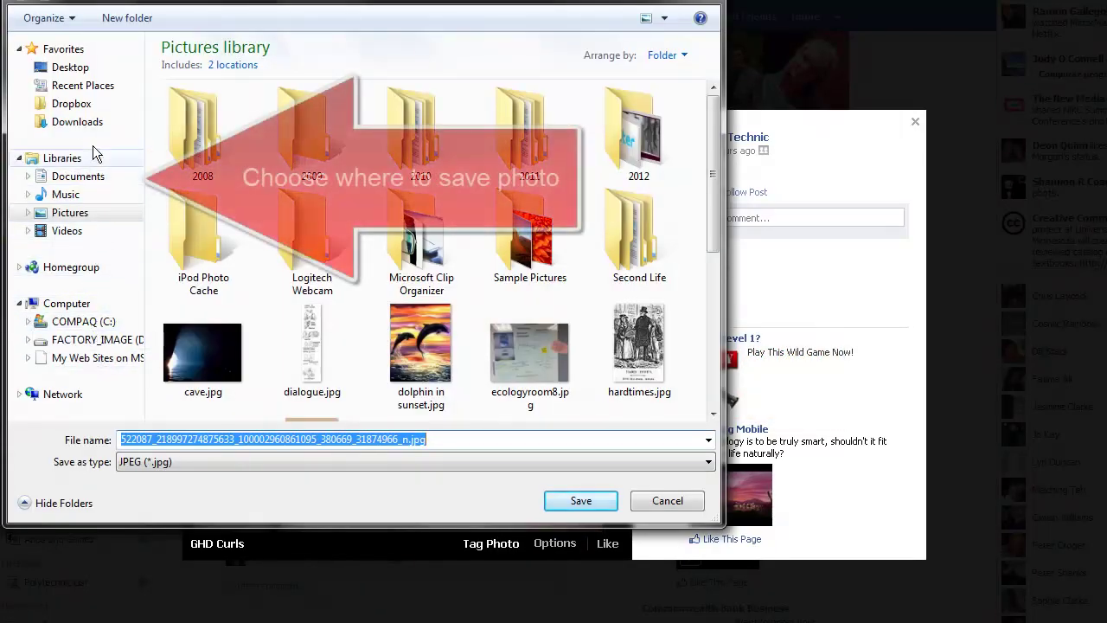
pyautogui.click(76, 68)
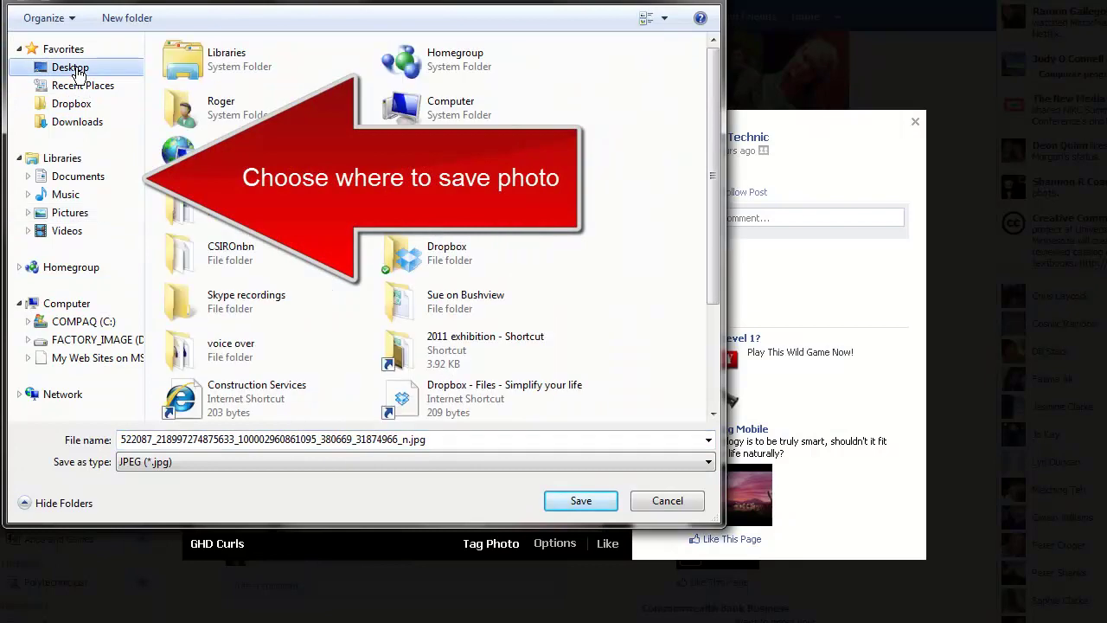
pyautogui.tripleClick(351, 439)
pyautogui.press('BackSpace')
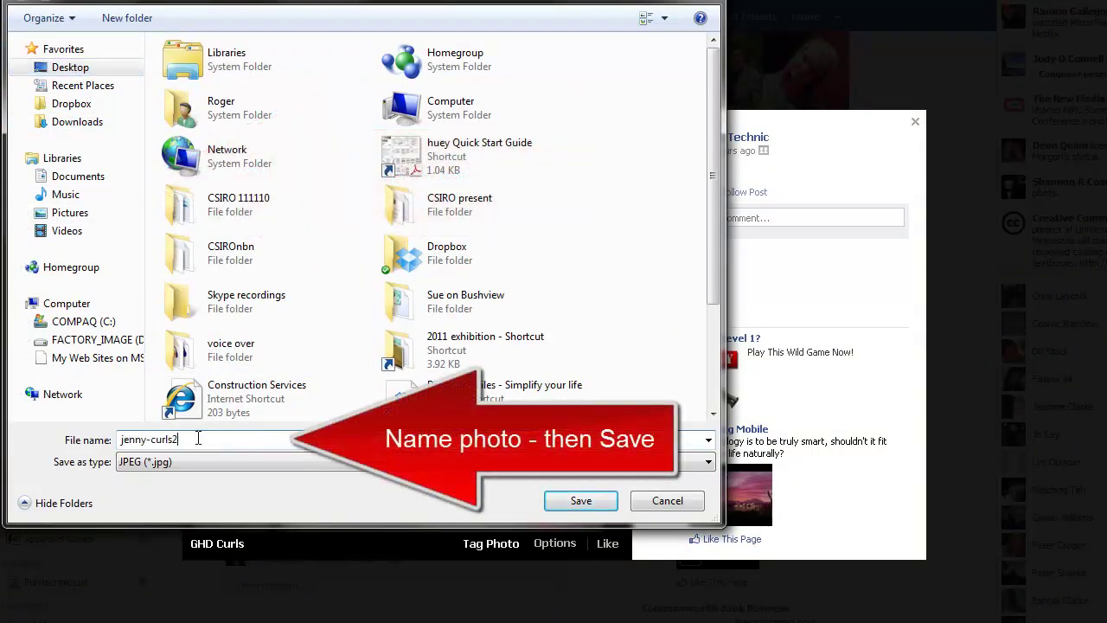
pyautogui.write('jenny-curls2')
pyautogui.click(553, 500)
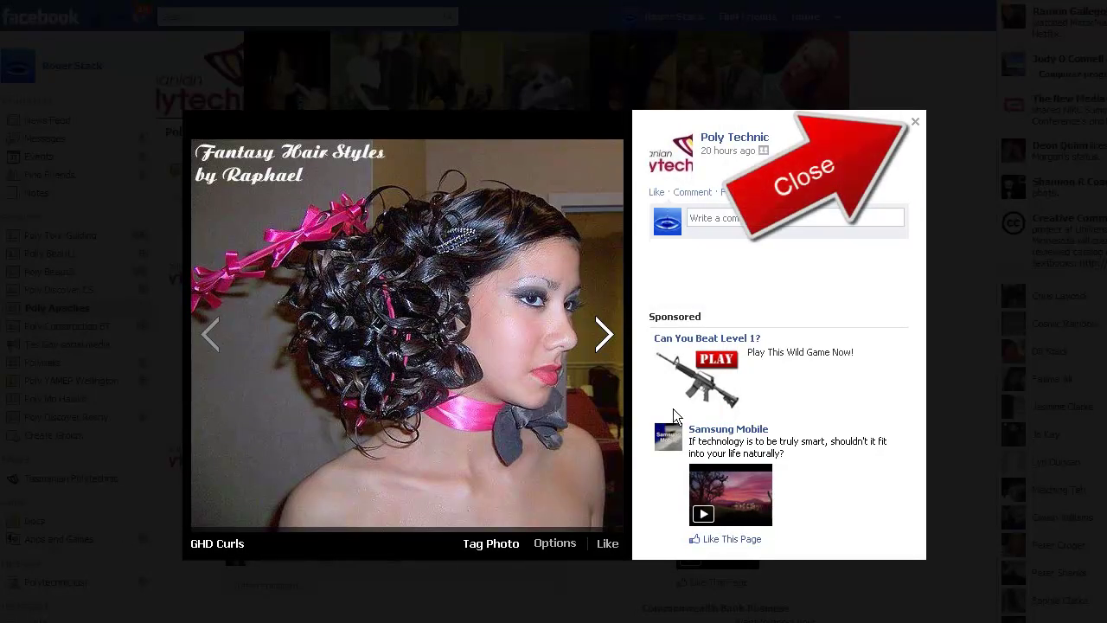
# Leave the Facebook viewer, go to Mahara's Files area and create a 'curls album' folder.
pyautogui.click(916, 122)
pyautogui.click(82, 2)
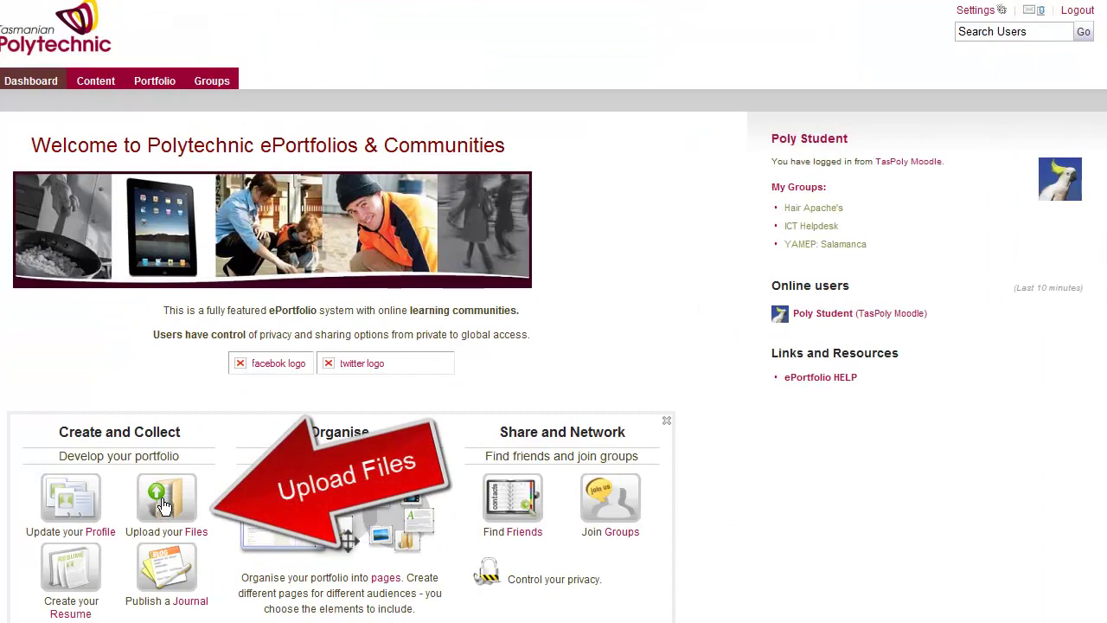
pyautogui.click(164, 505)
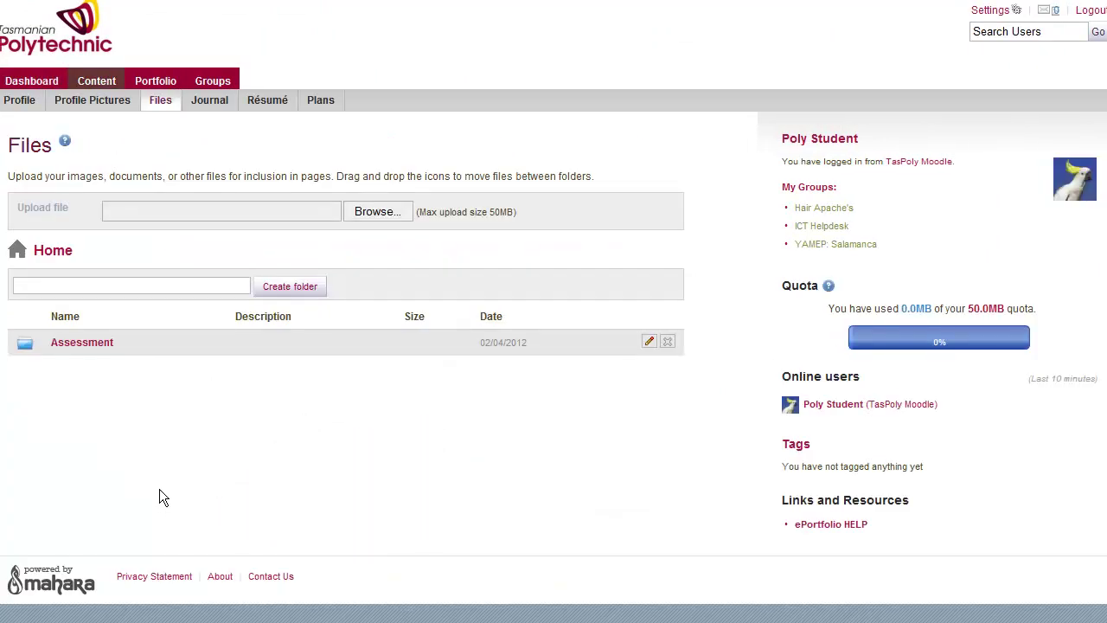
pyautogui.click(77, 285)
pyautogui.write('curls album')
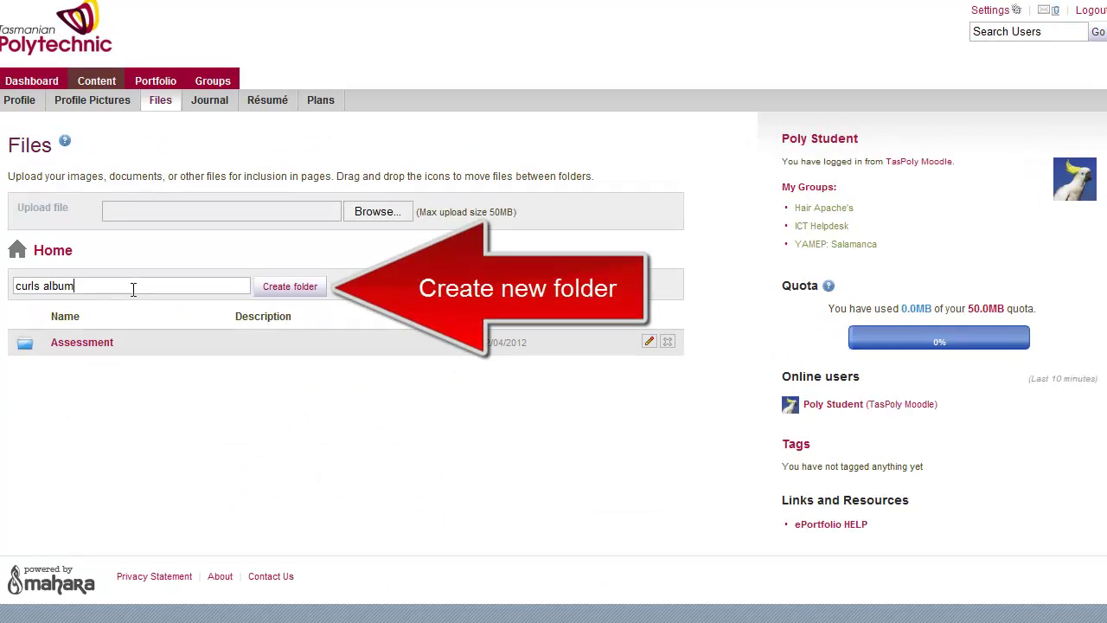
pyautogui.click(289, 292)
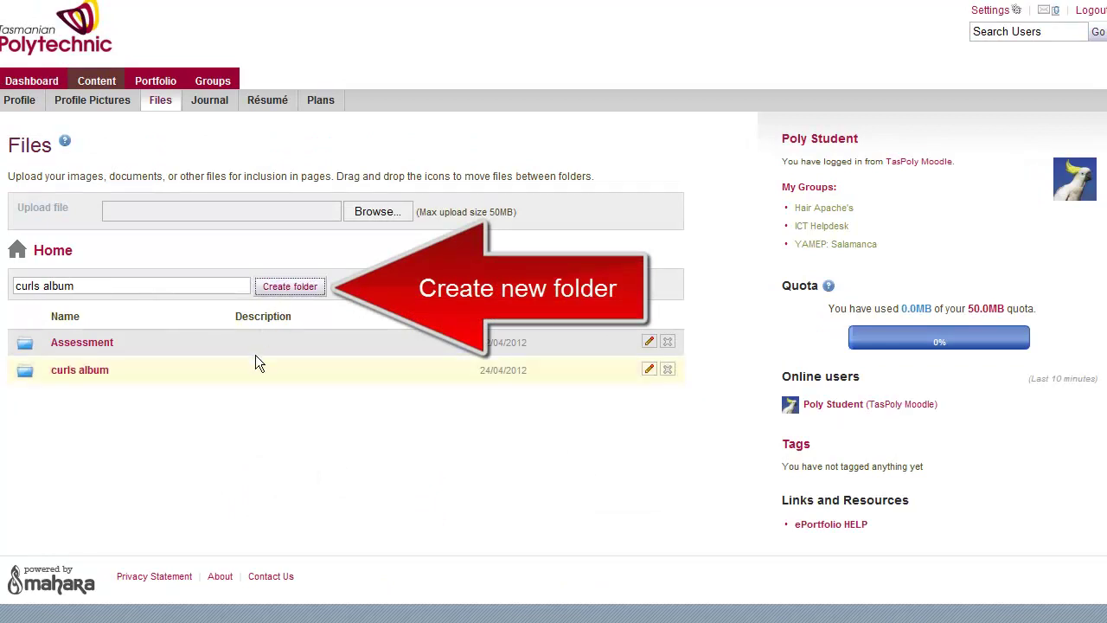
# Inside the curls album folder, upload jenny-curls2.jpg from the Desktop.
pyautogui.click(90, 372)
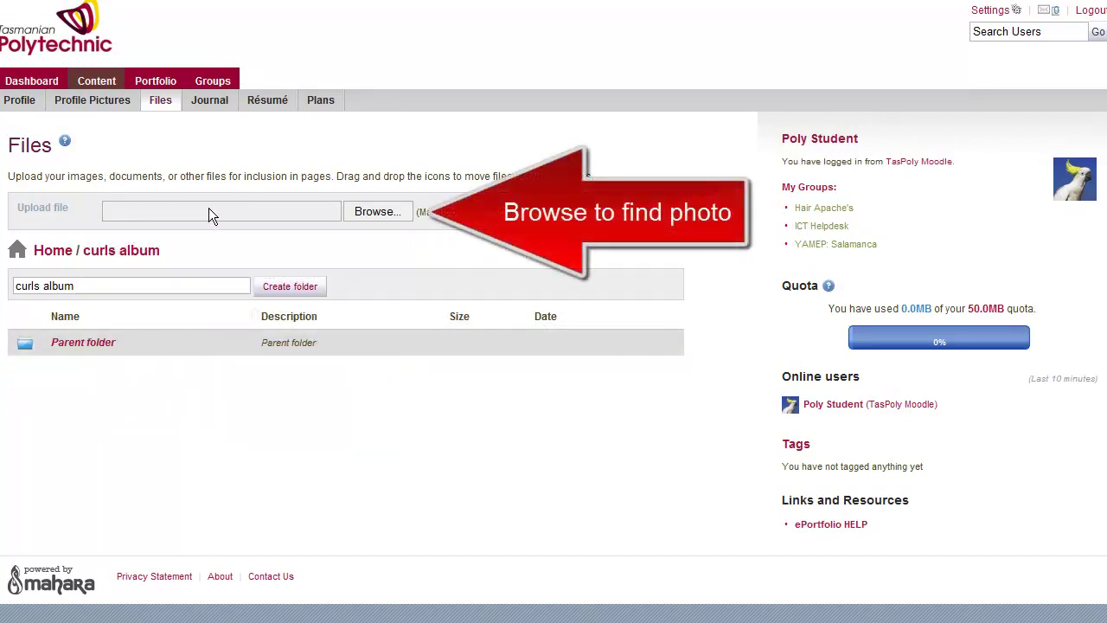
pyautogui.click(370, 211)
pyautogui.click(74, 116)
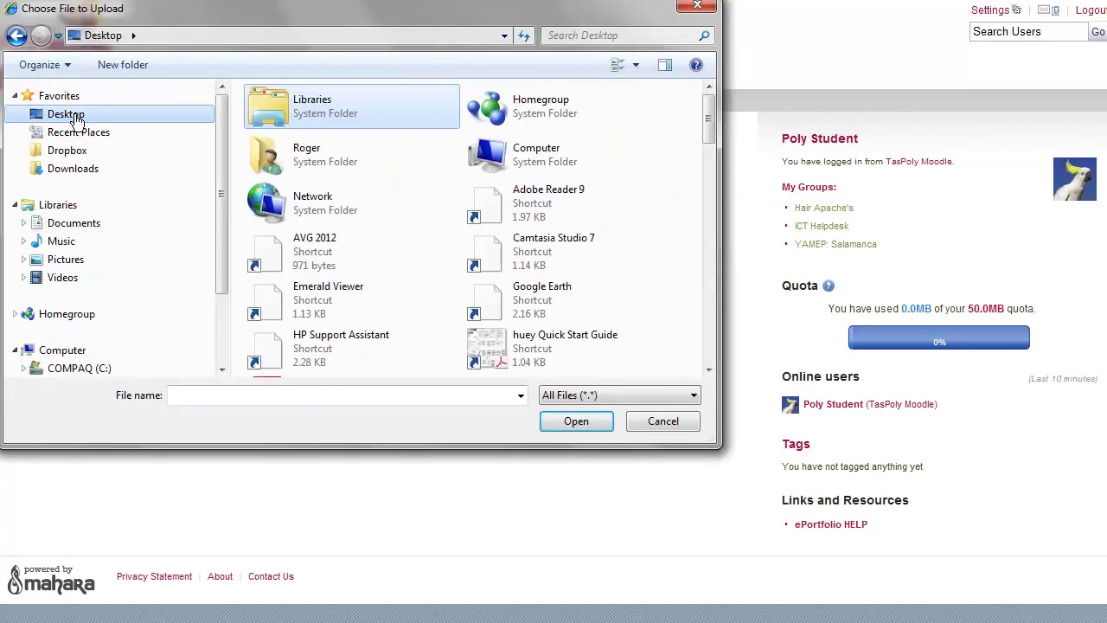
pyautogui.scroll(-3, 389, 217)
pyautogui.click(328, 95)
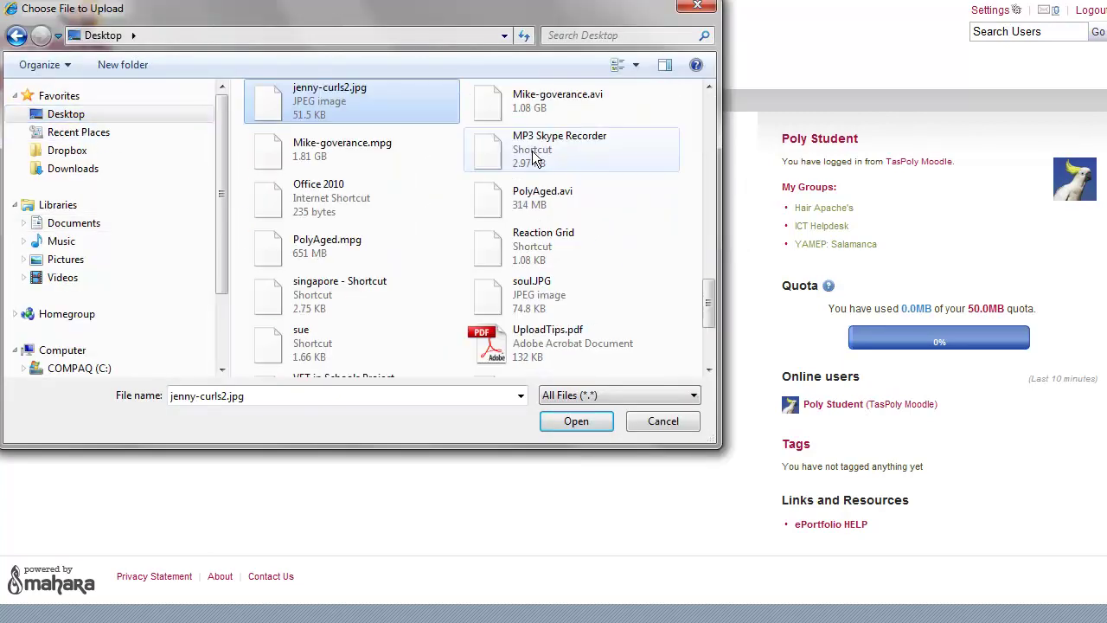
pyautogui.doubleClick(268, 104)
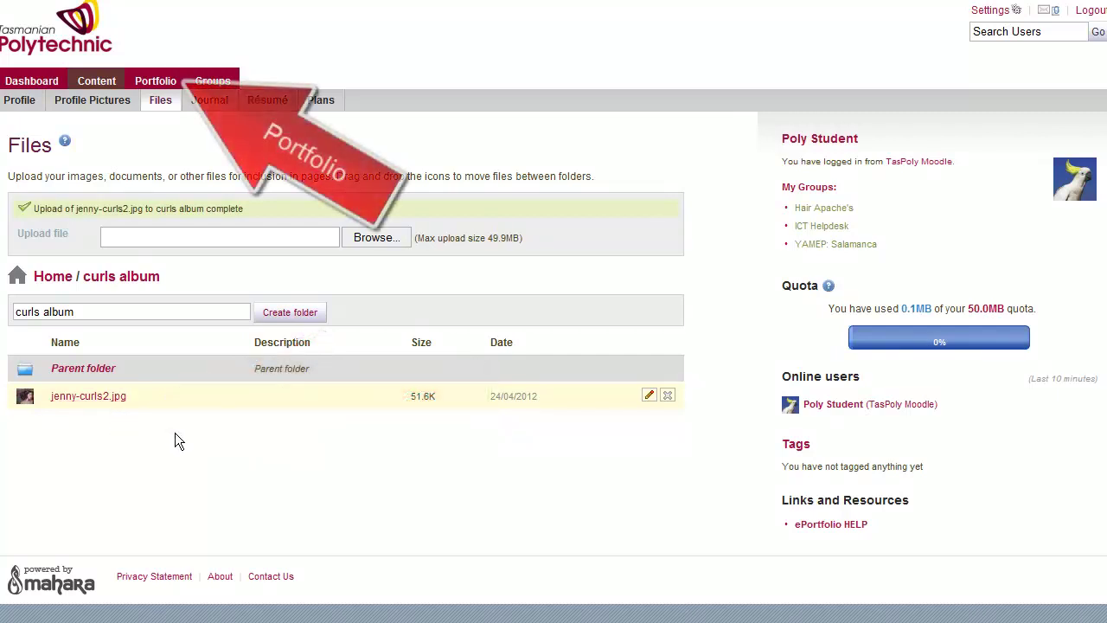
# Create a new Untitled page from the Portfolio pages list.
pyautogui.click(158, 83)
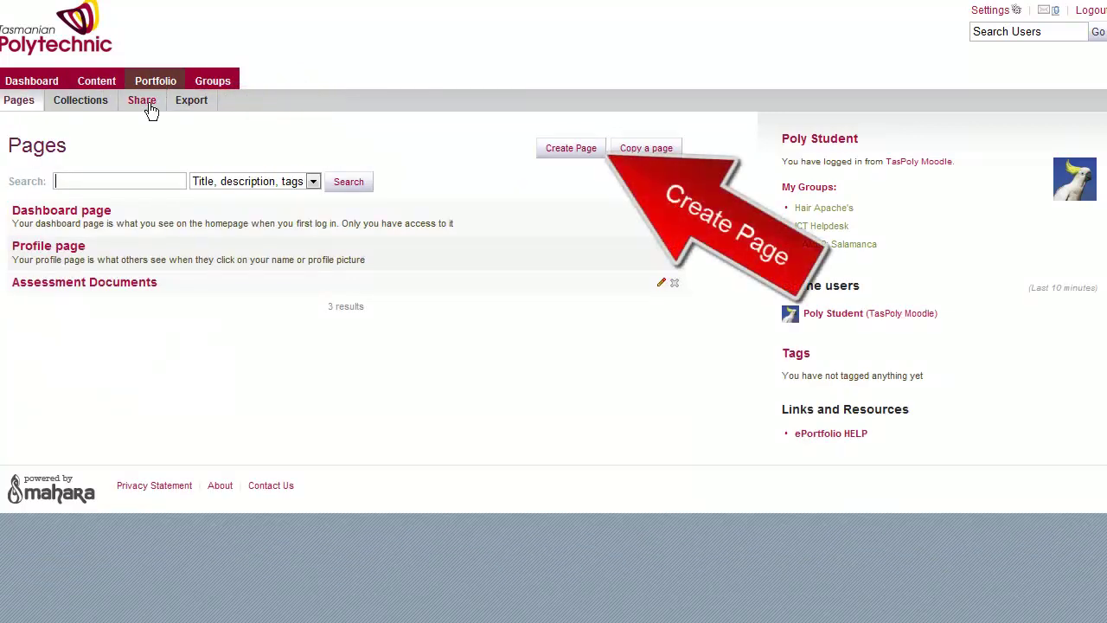
pyautogui.click(562, 150)
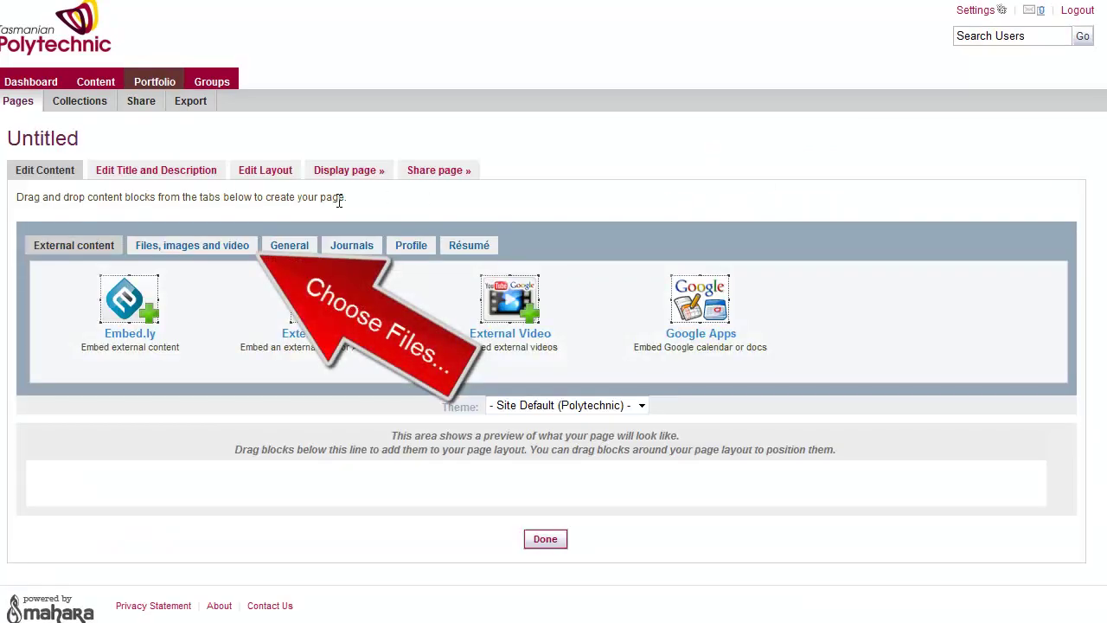
# Add a Folder block set to the curls album folder to the page layout.
pyautogui.click(196, 250)
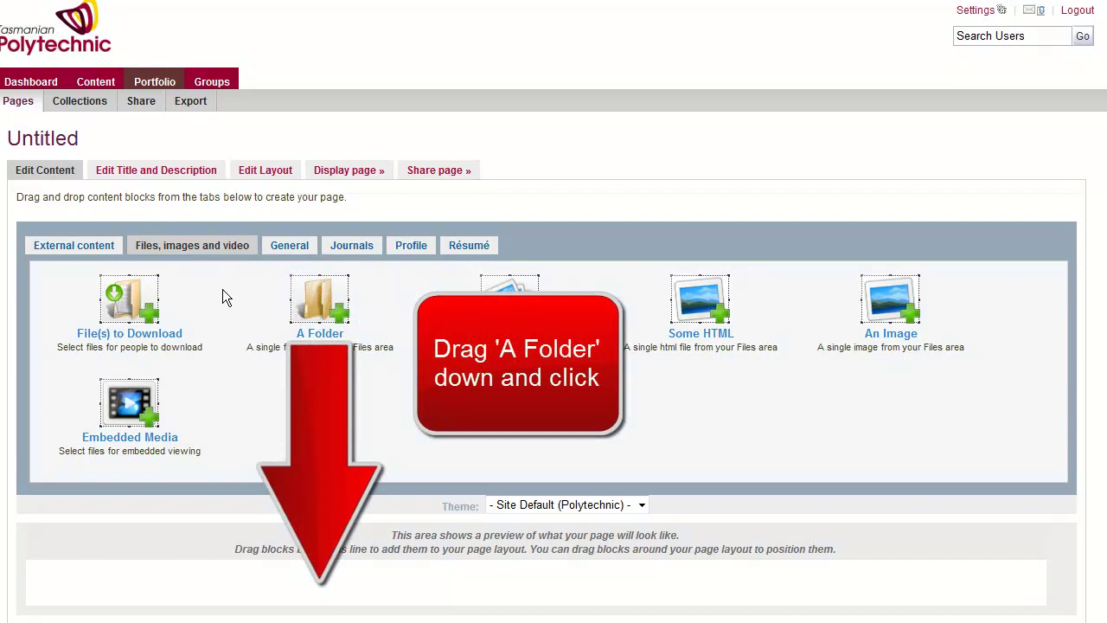
pyautogui.moveTo(317, 300); pyautogui.dragTo(121, 597)
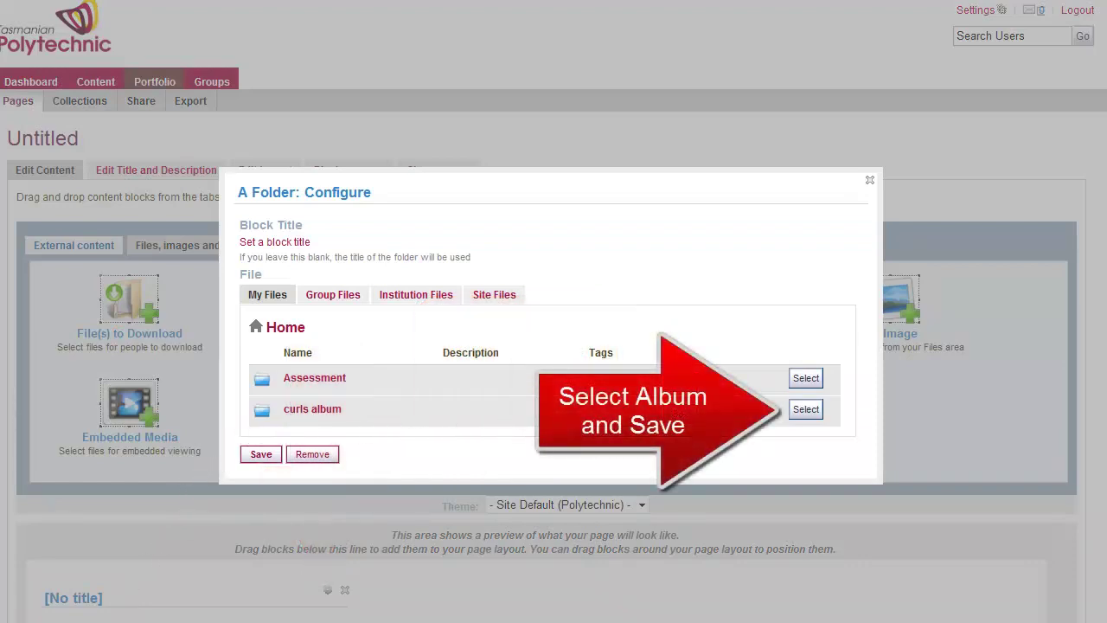
pyautogui.click(803, 412)
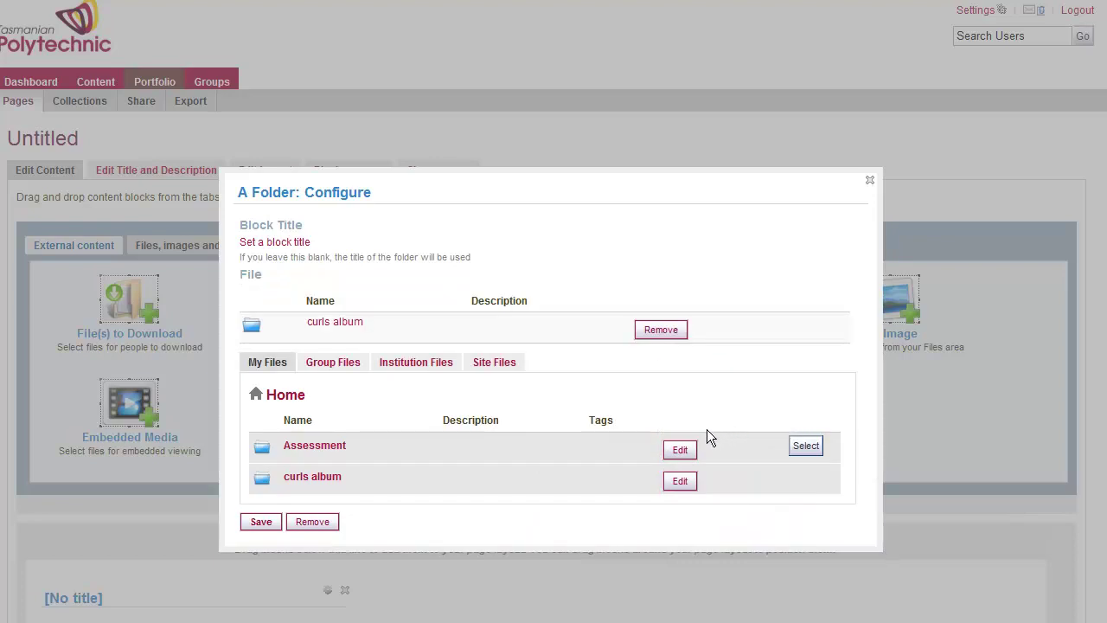
pyautogui.click(261, 523)
# Add an Image Gallery block of the curls album folder, showing 75-pixel thumbnails.
pyautogui.scroll(-2, 261, 527)
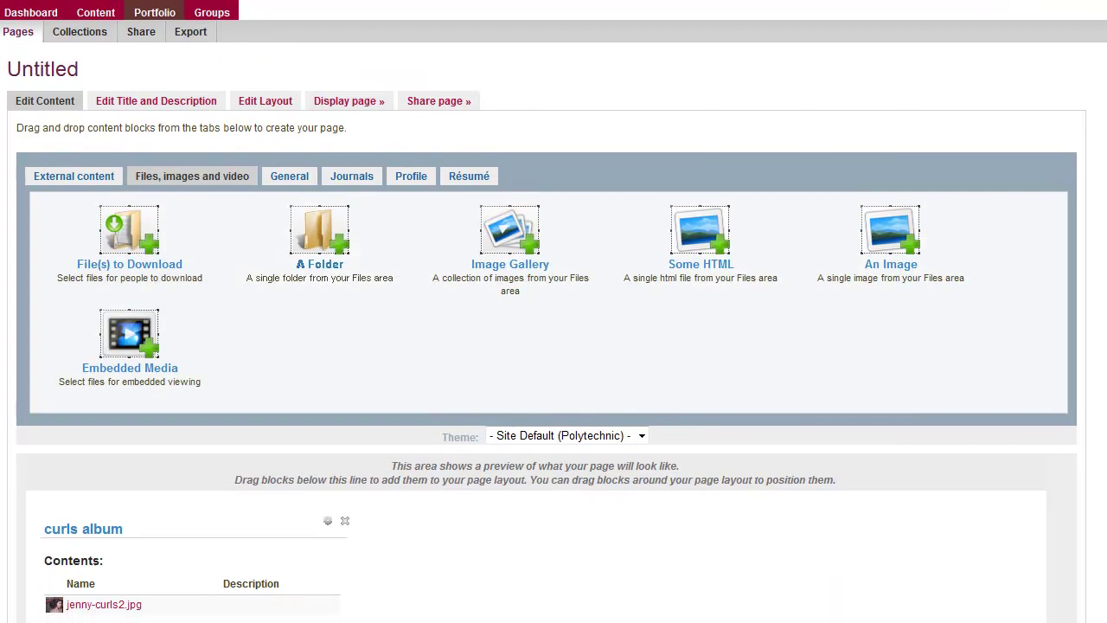
pyautogui.scroll(-1, 554, 311)
pyautogui.scroll(2, 553, 312)
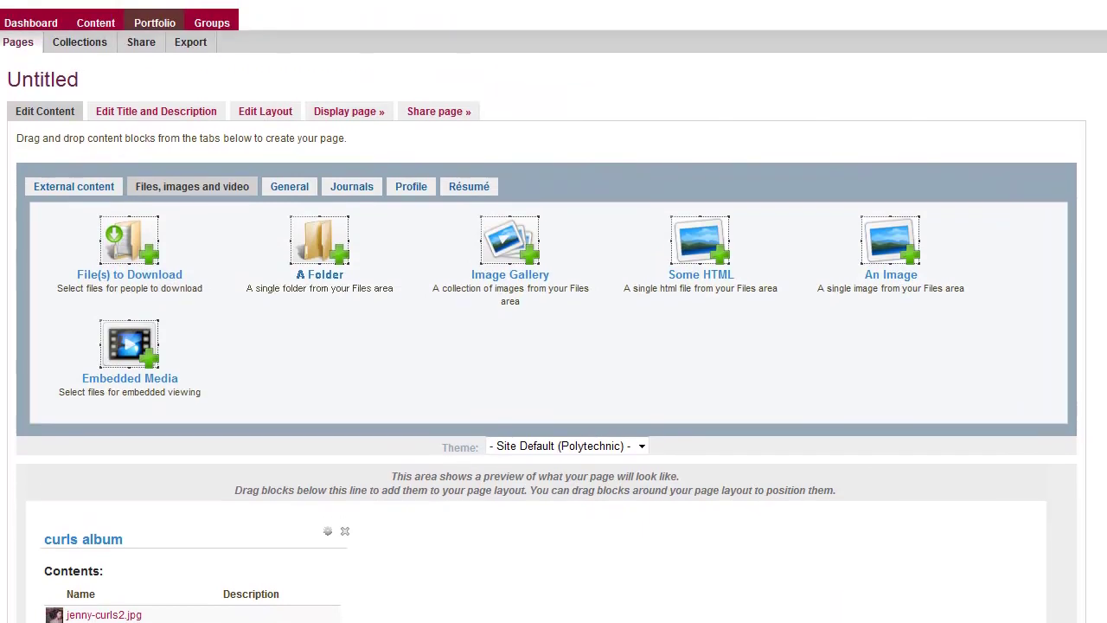
pyautogui.scroll(-1, 509, 230)
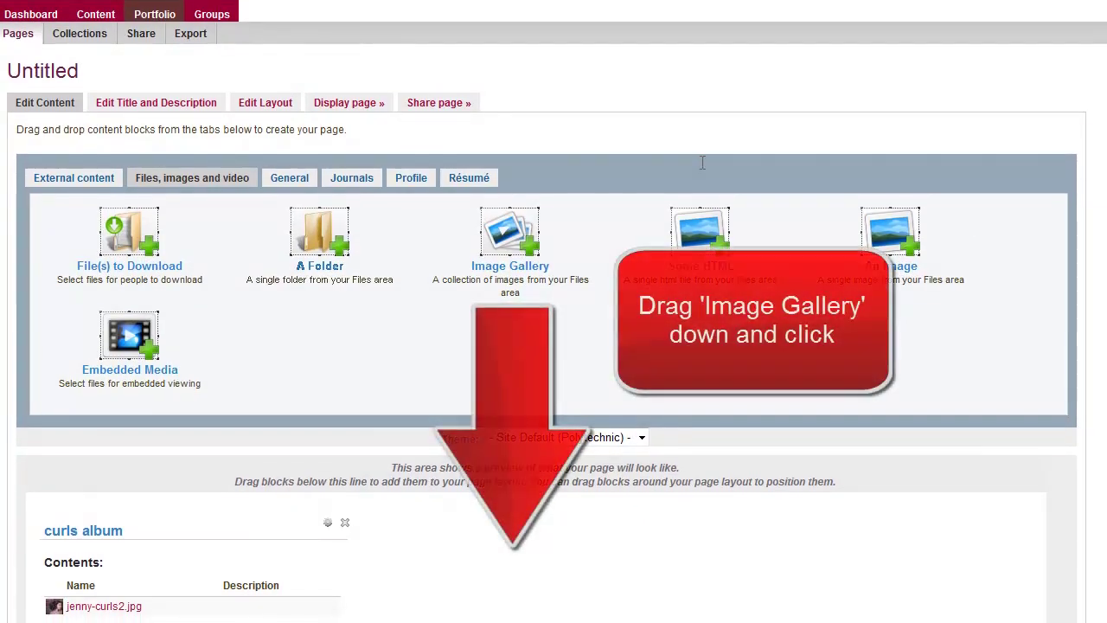
pyautogui.moveTo(510, 242); pyautogui.dragTo(514, 246)
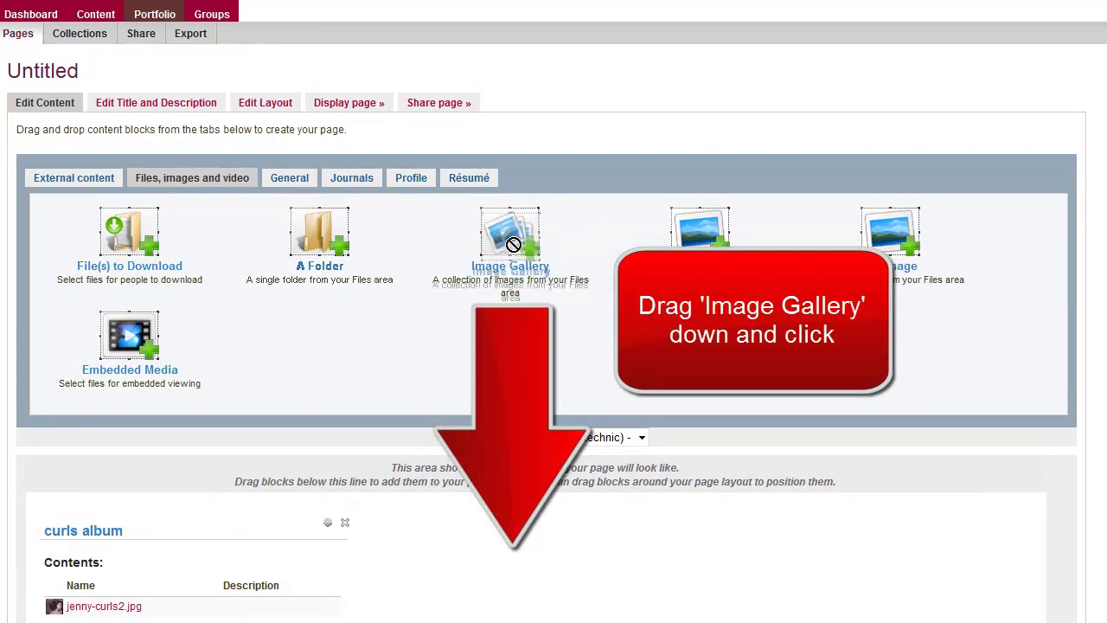
pyautogui.moveTo(492, 557); pyautogui.dragTo(495, 553)
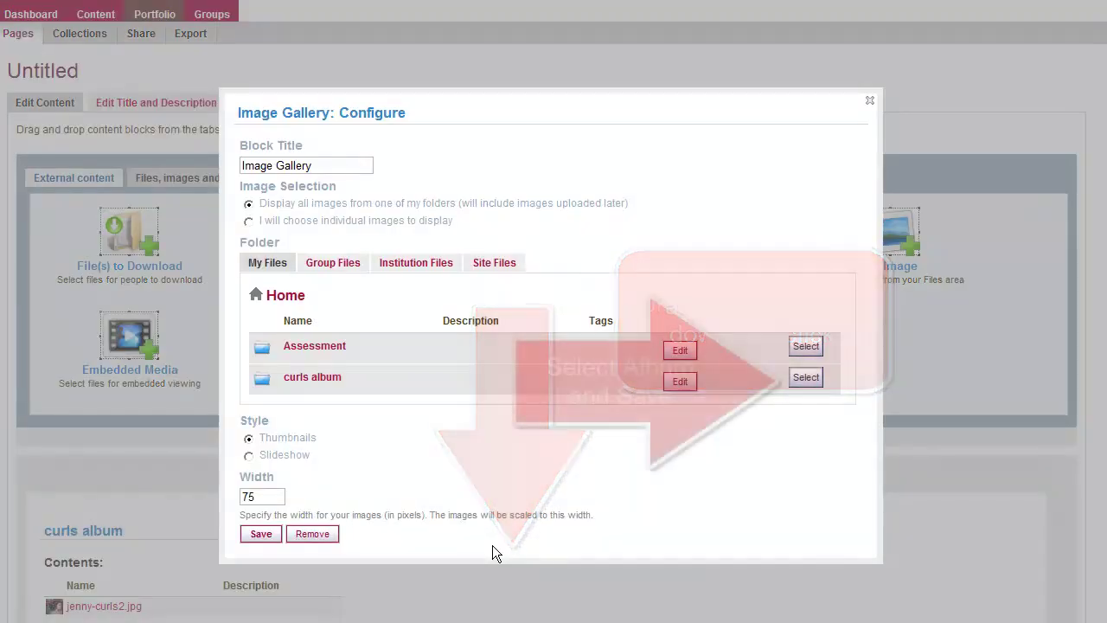
pyautogui.click(806, 378)
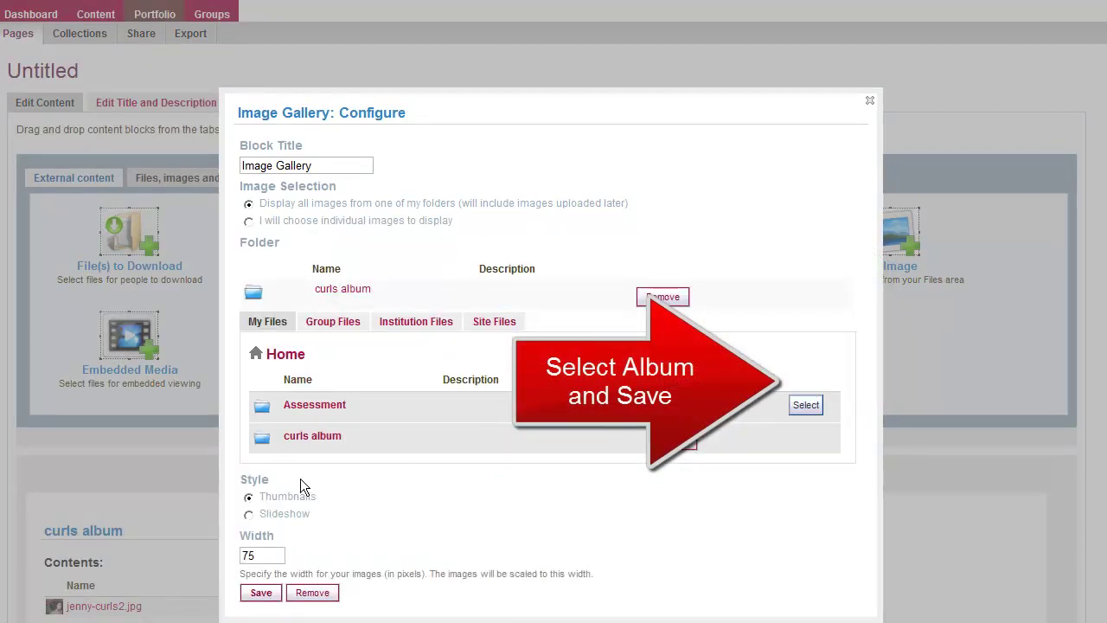
pyautogui.click(261, 593)
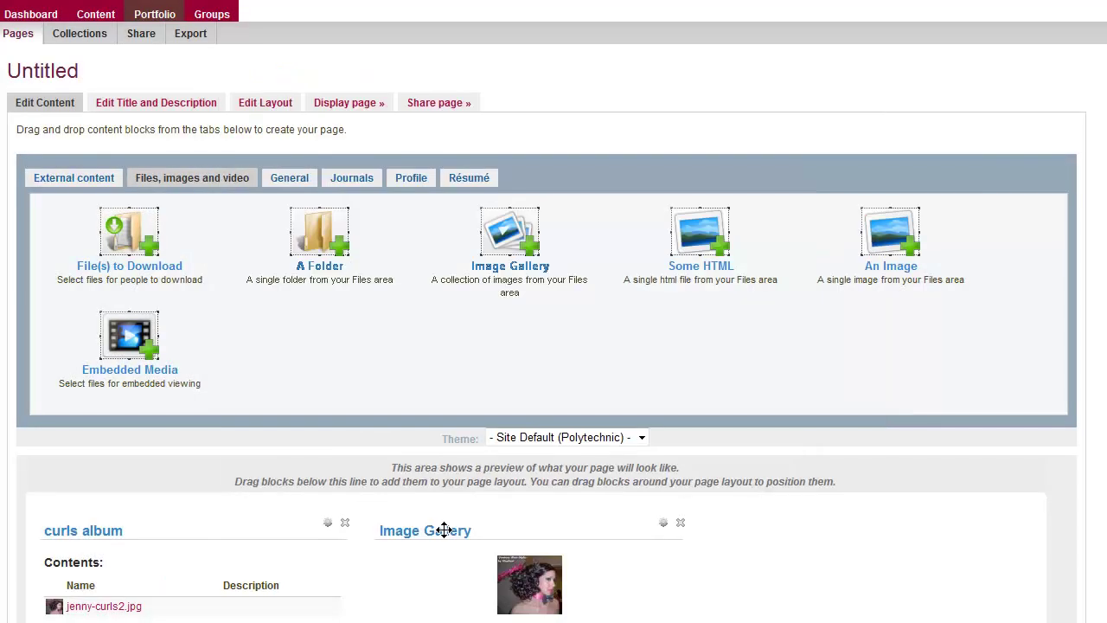
# Set the page title to 'Curls Album' and save it.
pyautogui.scroll(-1, 508, 121)
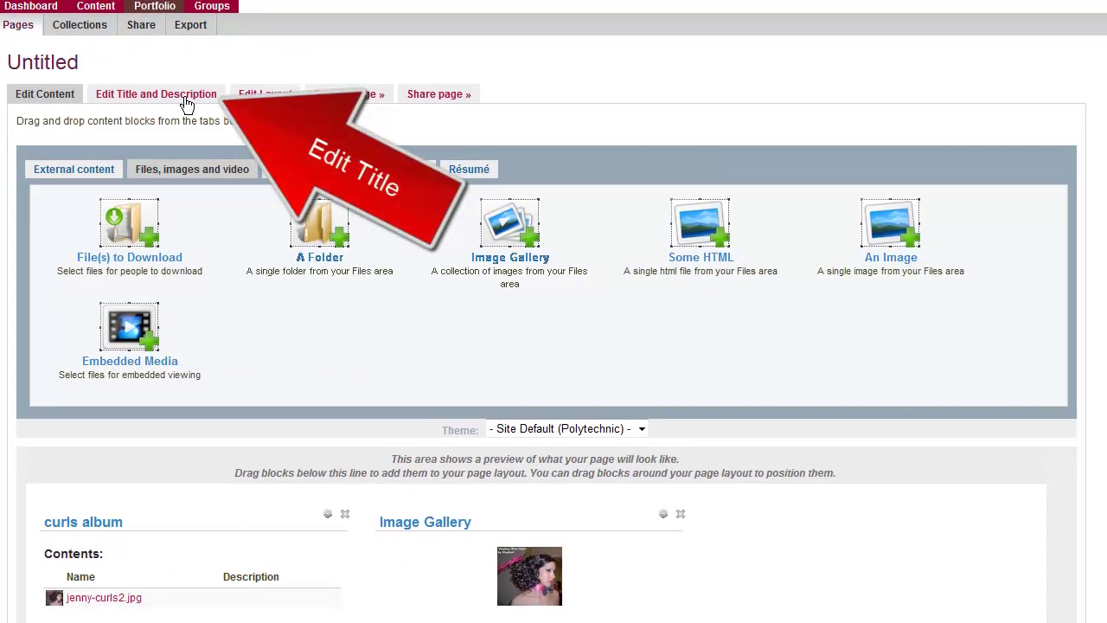
pyautogui.click(184, 97)
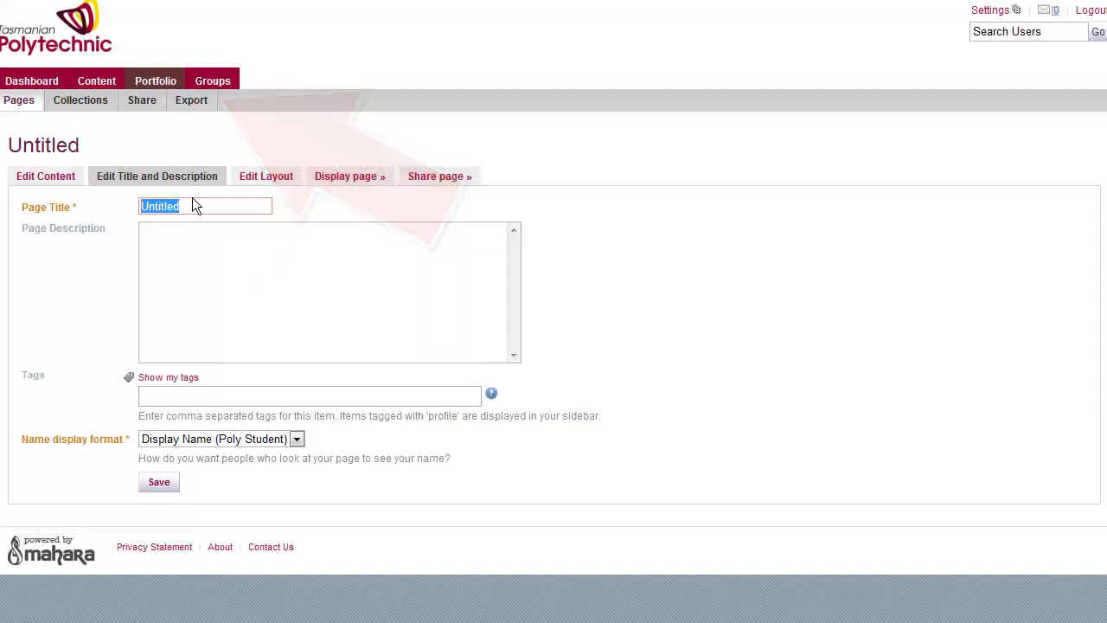
pyautogui.write('Cur')
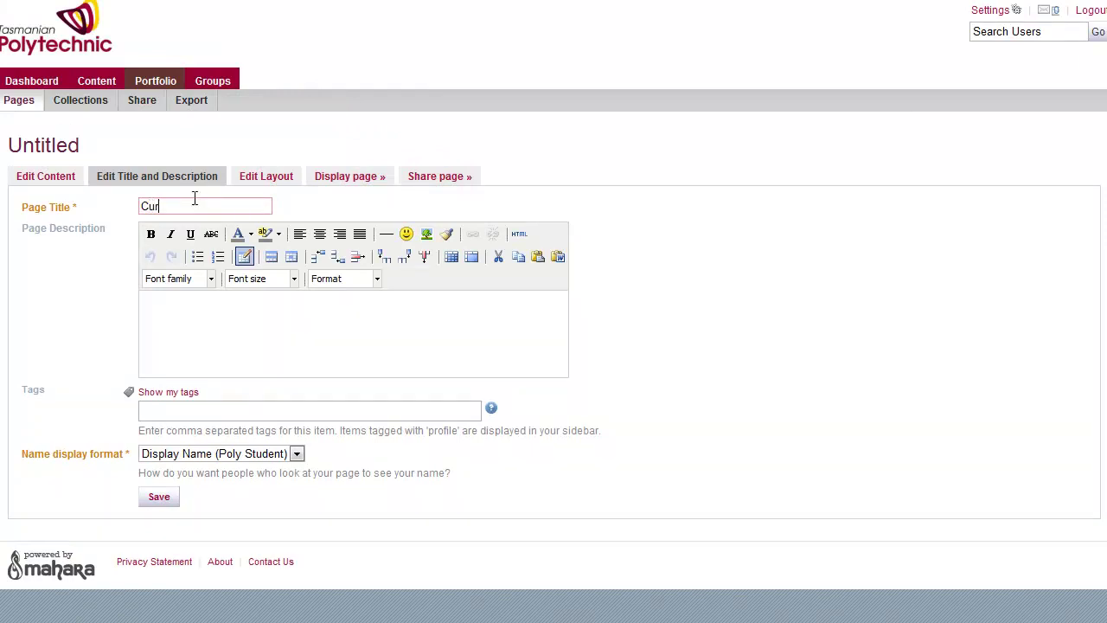
pyautogui.write('ls Album')
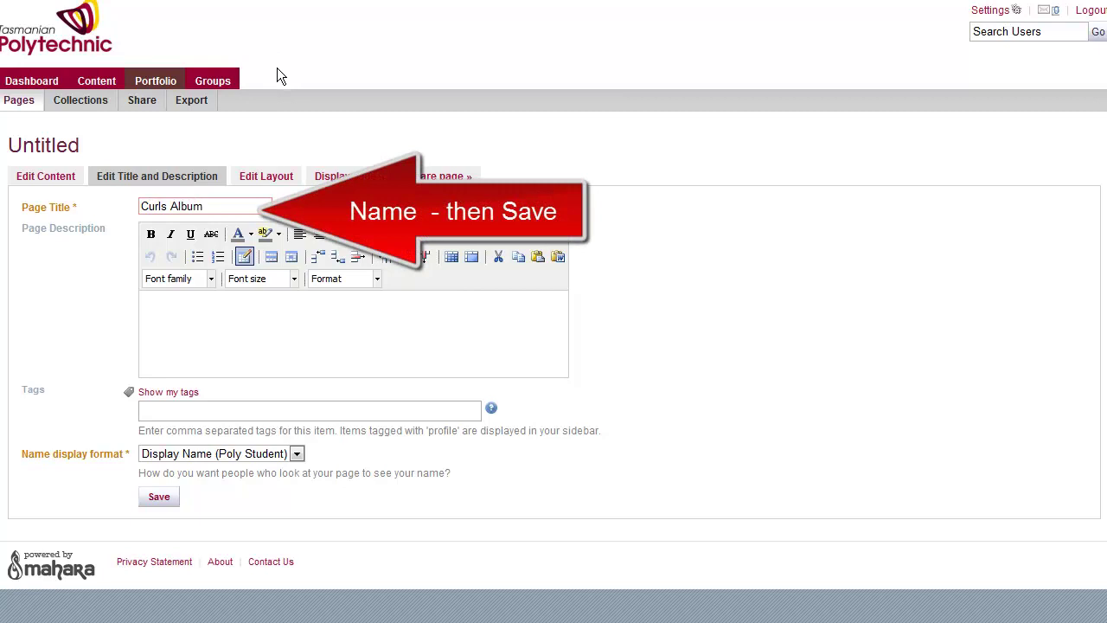
pyautogui.click(161, 494)
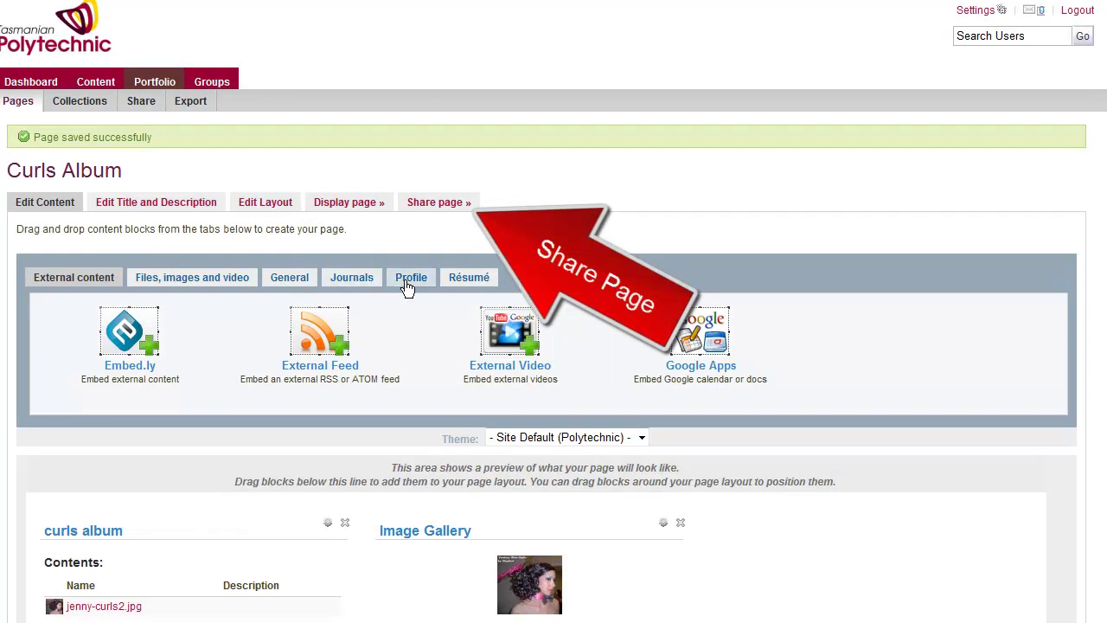
# Grant the Assessors - Hair: South group access to Curls Album, then open the page.
pyautogui.click(433, 208)
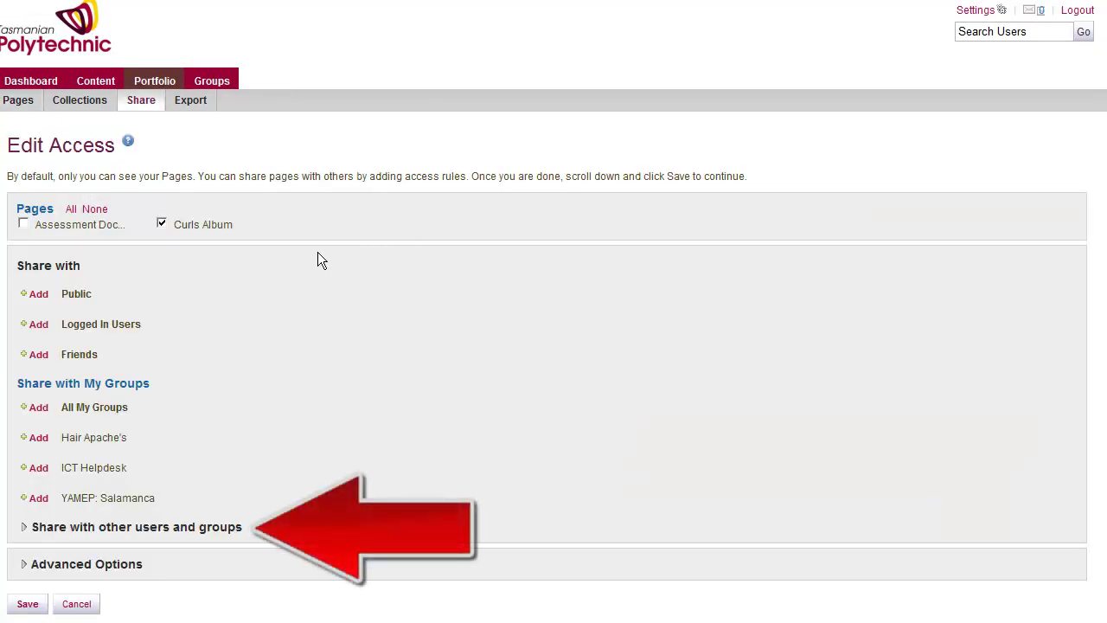
pyautogui.click(148, 527)
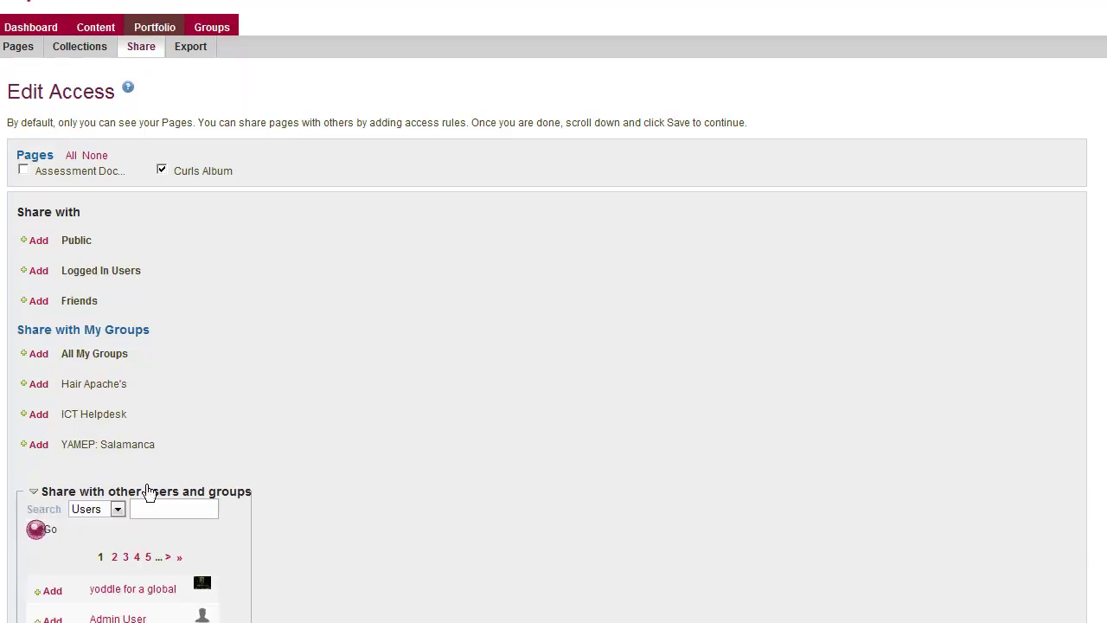
pyautogui.click(118, 509)
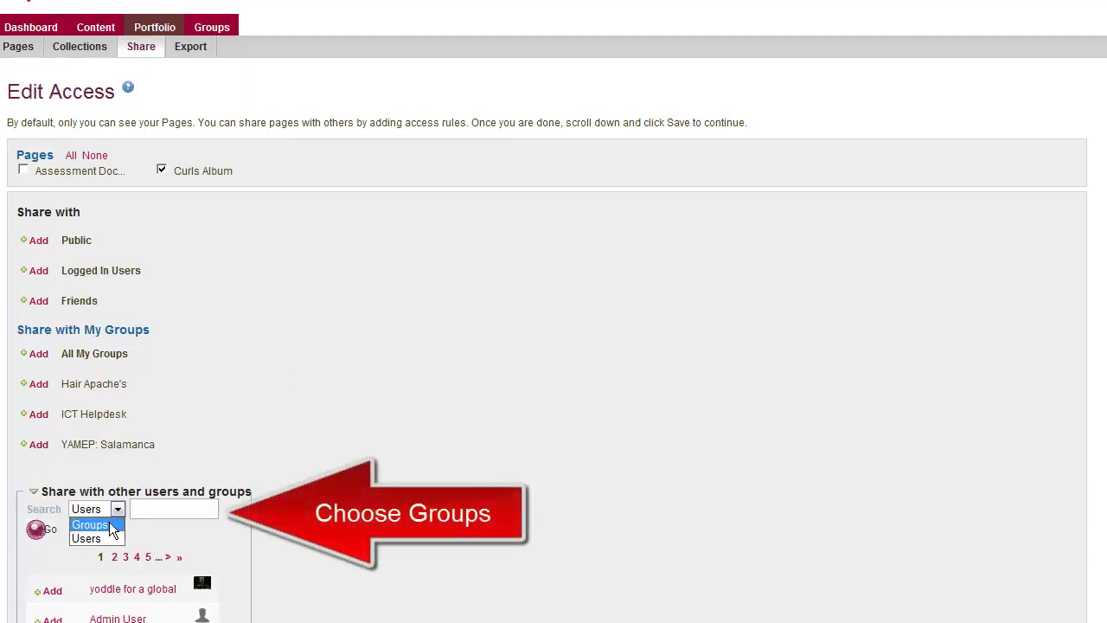
pyautogui.click(147, 508)
pyautogui.write('assess')
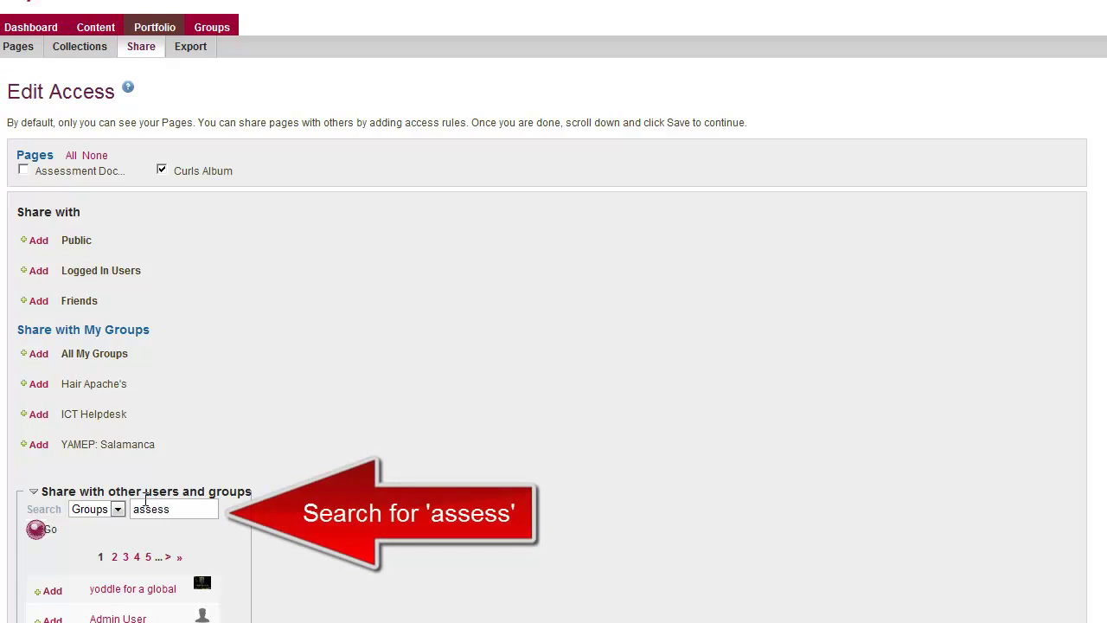
pyautogui.click(39, 530)
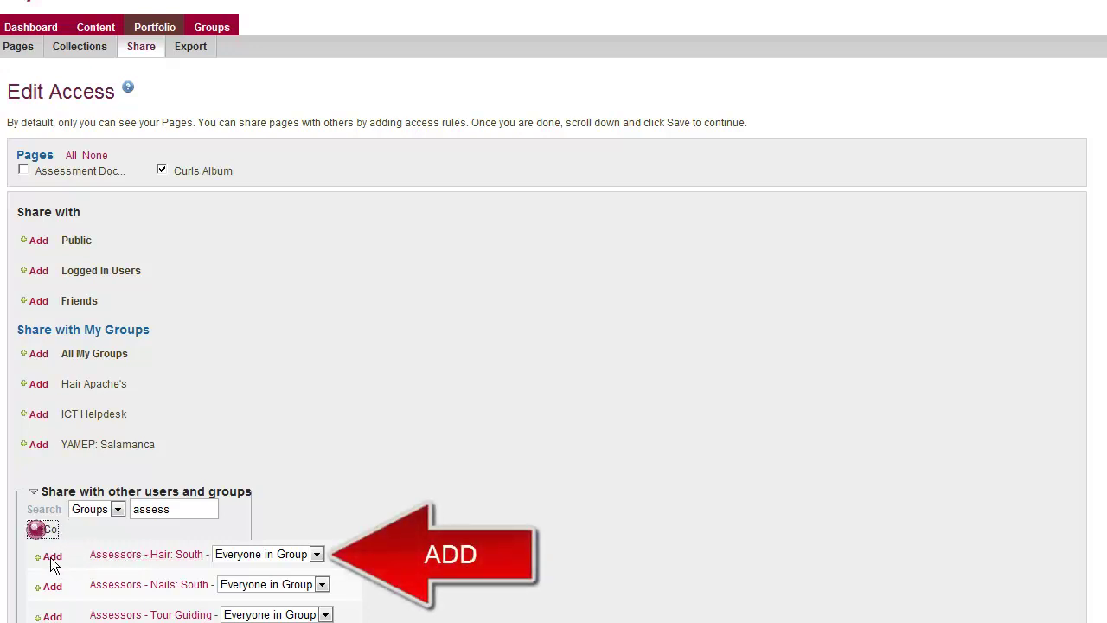
pyautogui.click(51, 559)
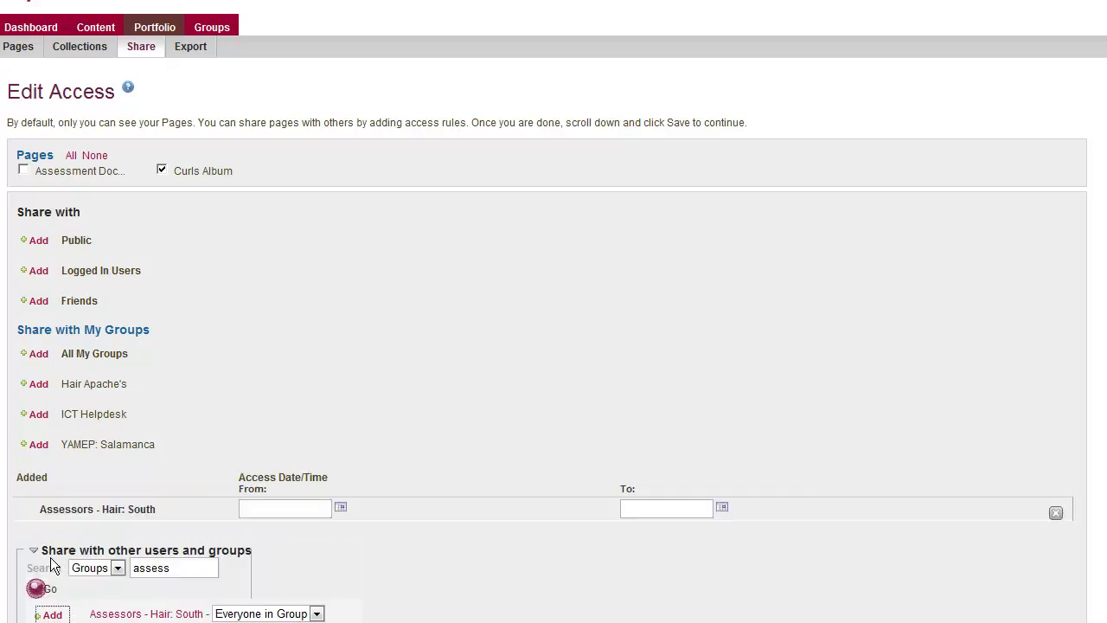
pyautogui.scroll(-3, 415, 467)
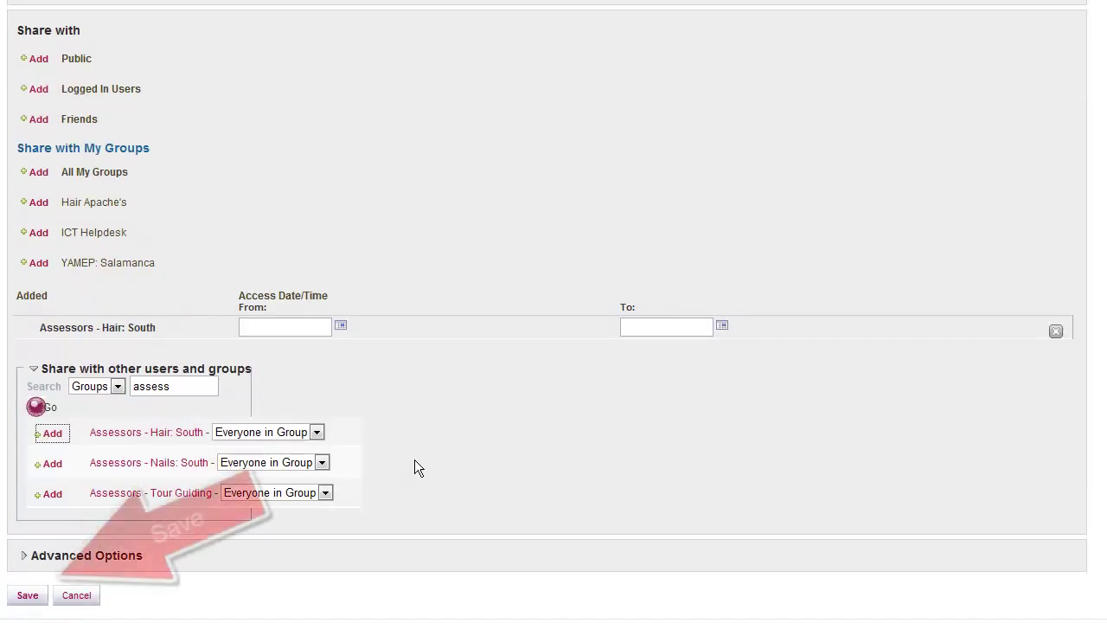
pyautogui.click(27, 595)
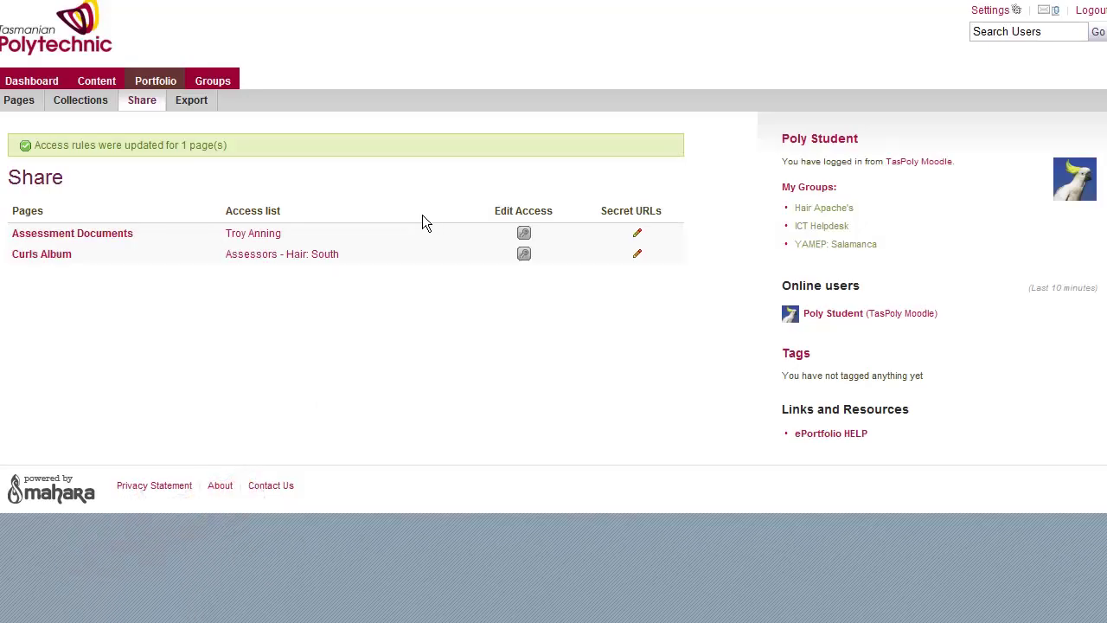
pyautogui.click(61, 256)
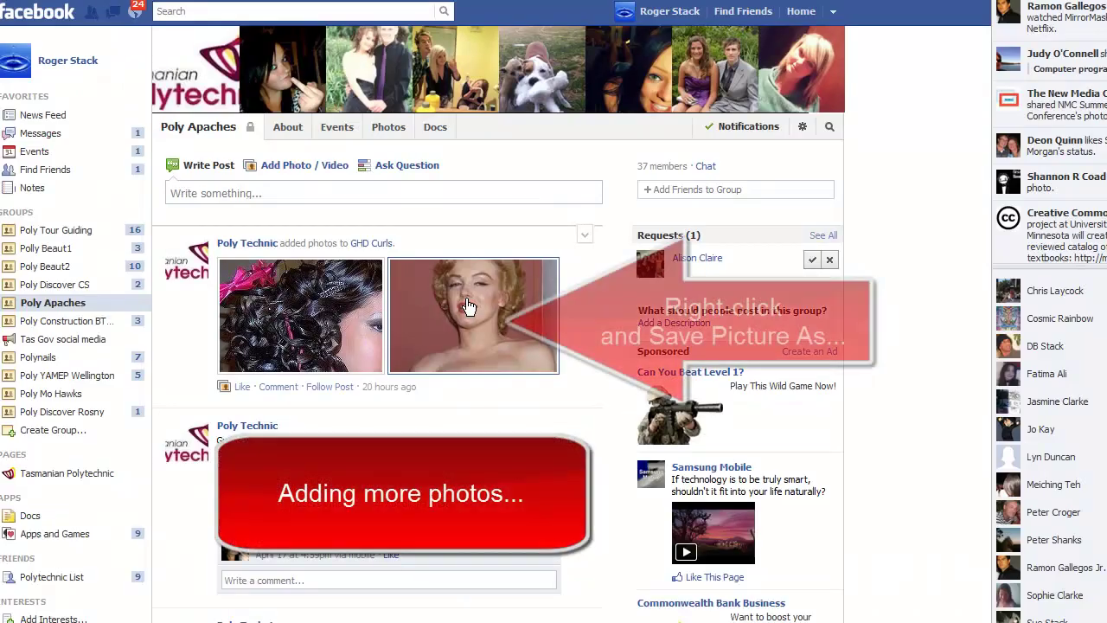
# Save the white-dress portrait to the Desktop as jenny-curls3 and close the photo viewer.
pyautogui.click(440, 307)
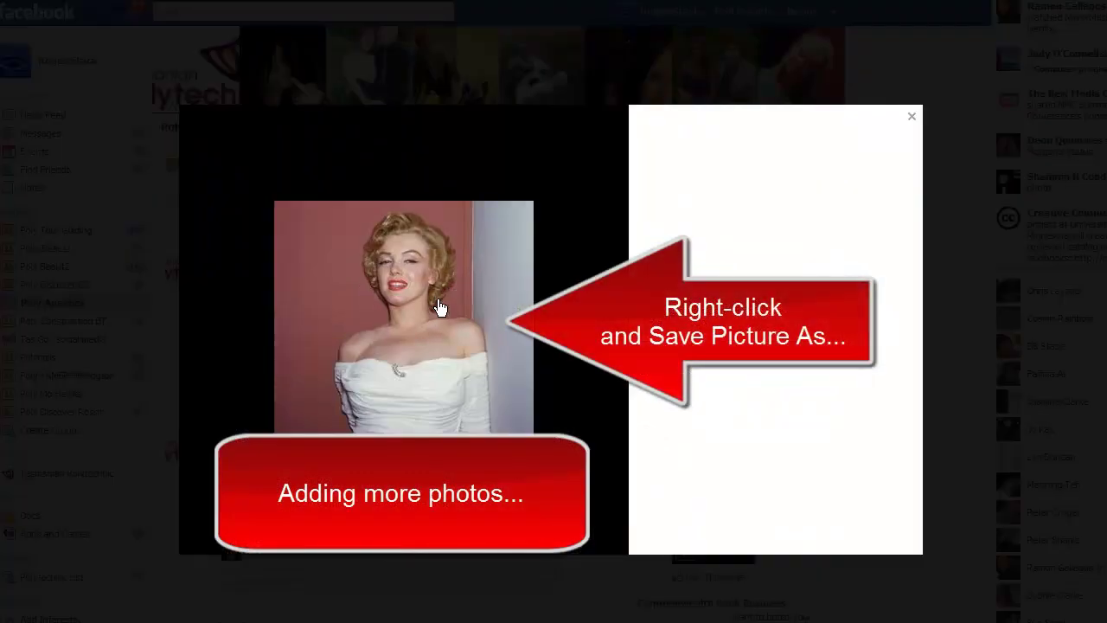
pyautogui.rightClick(381, 287)
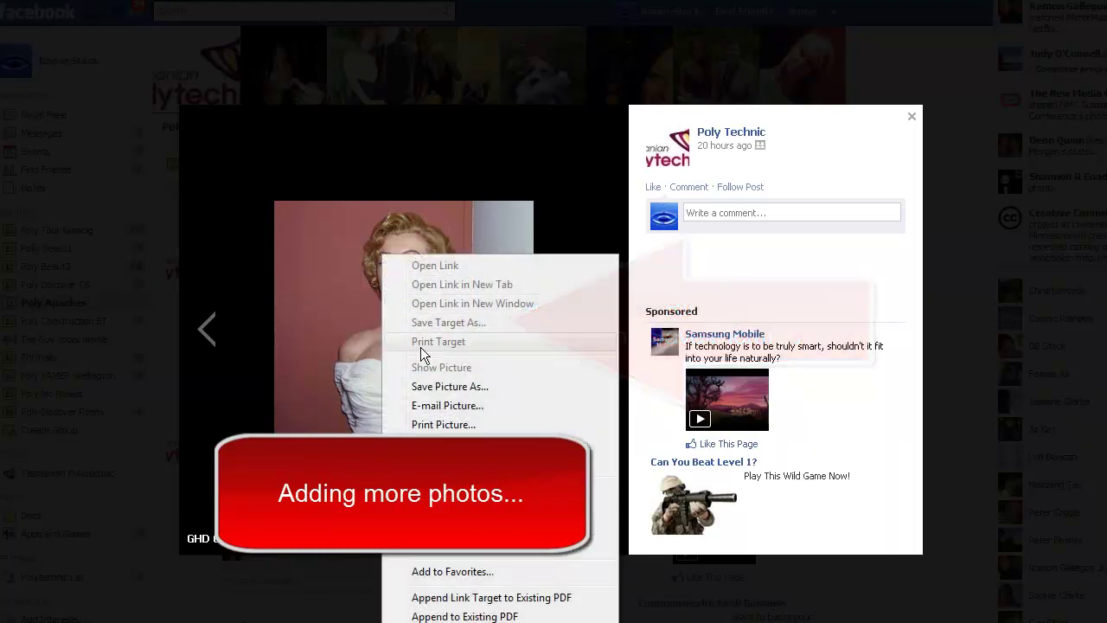
pyautogui.click(432, 393)
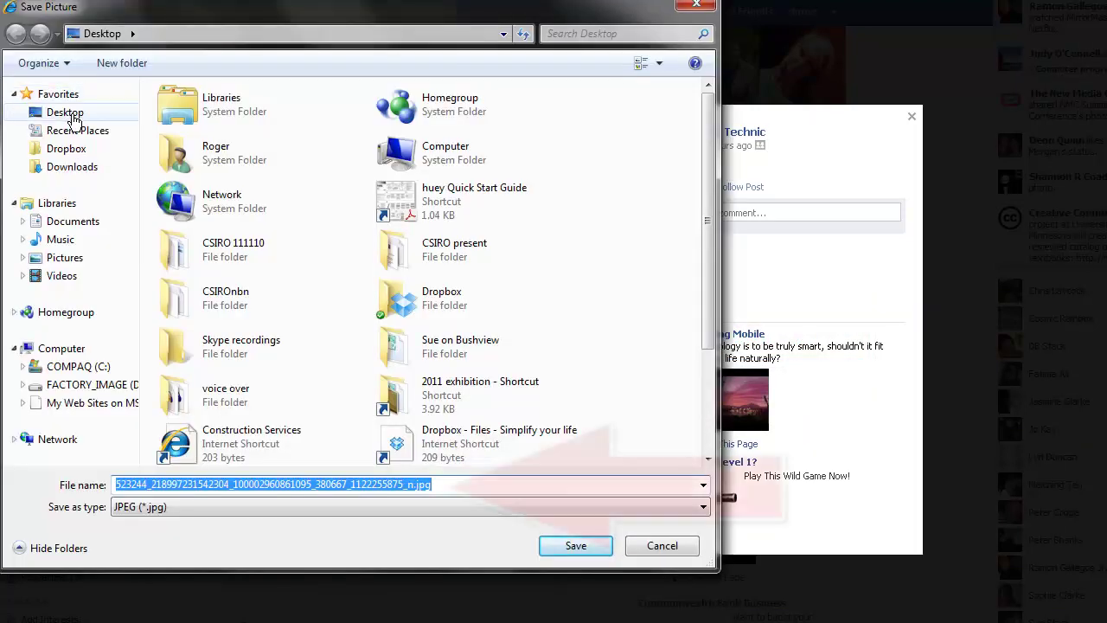
pyautogui.click(72, 115)
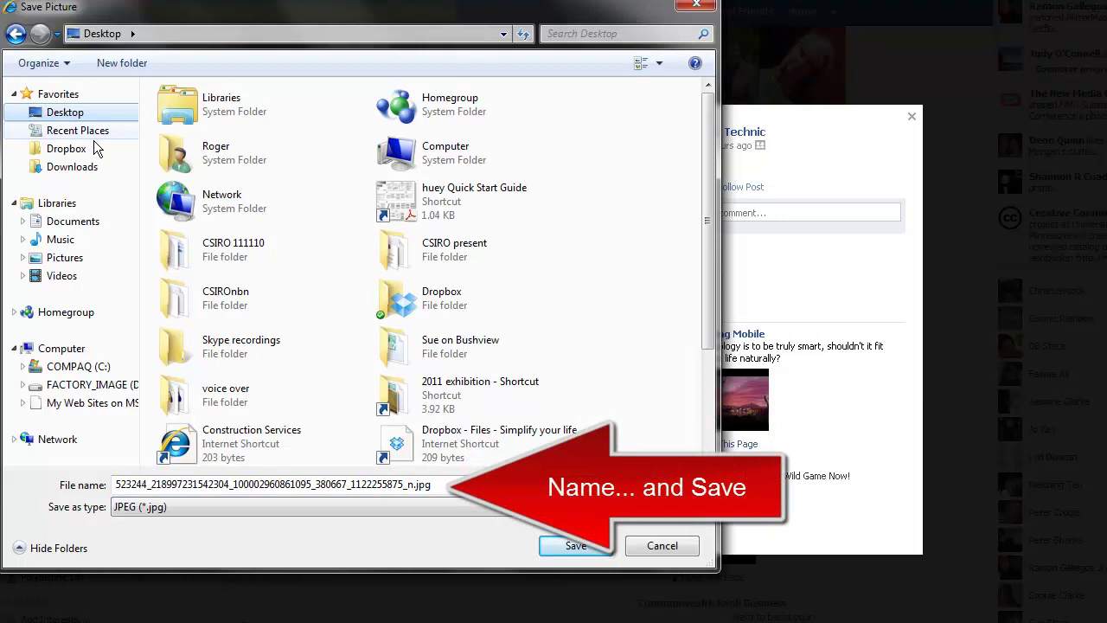
pyautogui.doubleClick(438, 486)
pyautogui.write('jenny-c')
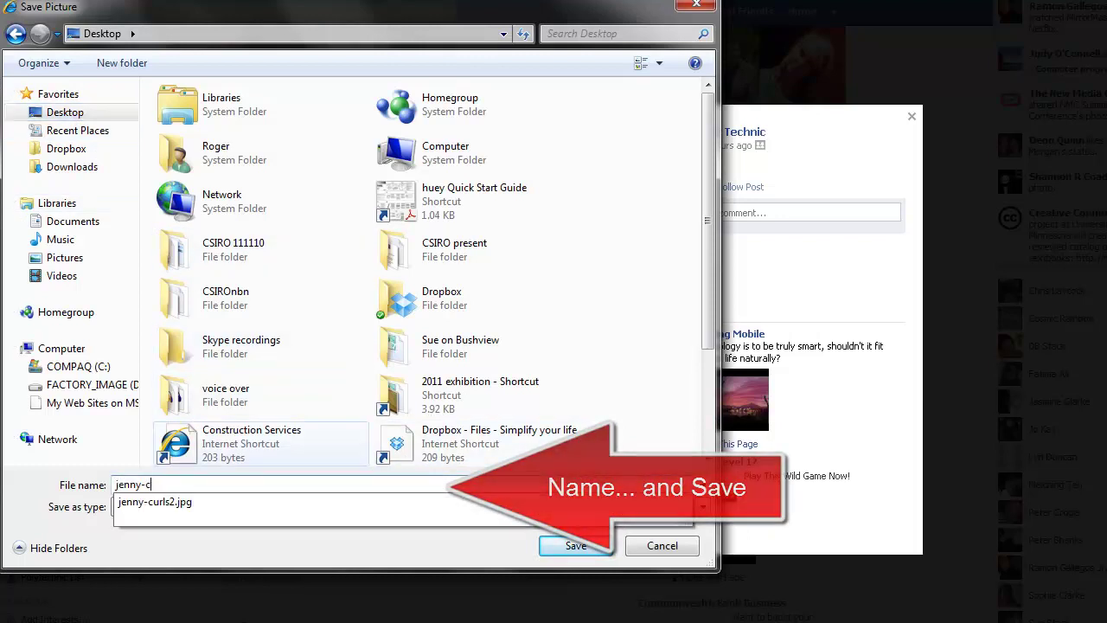
pyautogui.write('urls3')
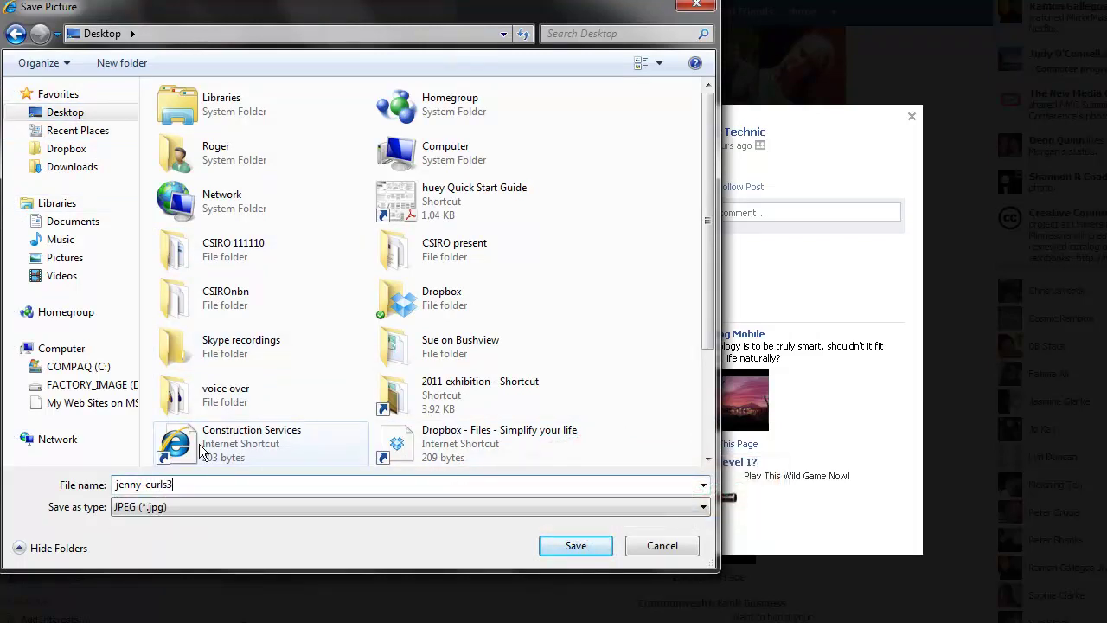
pyautogui.click(570, 547)
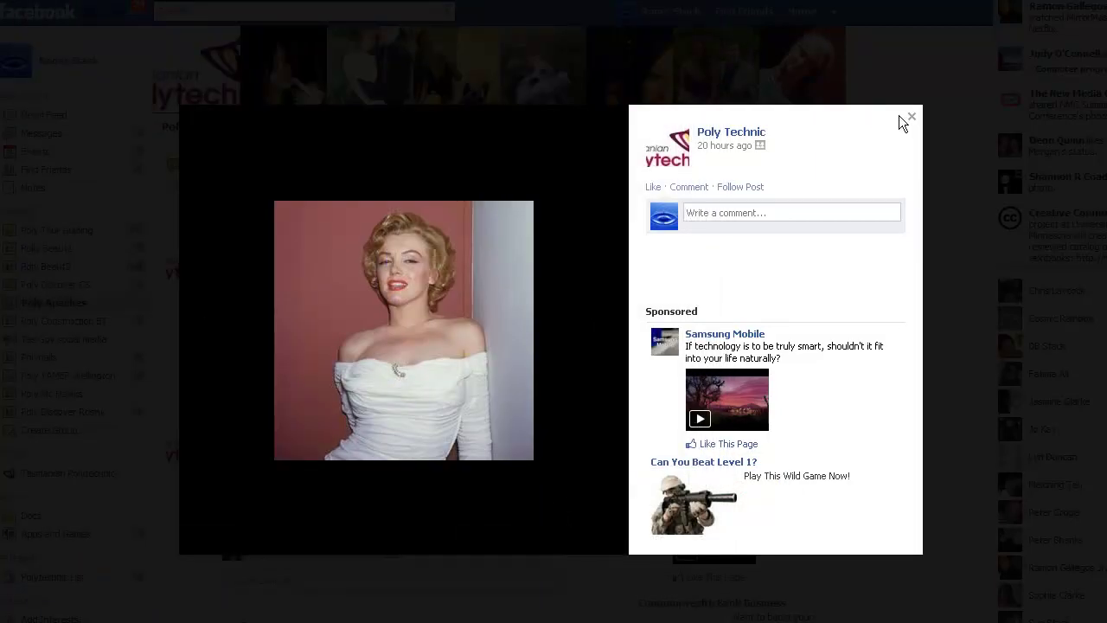
pyautogui.click(912, 119)
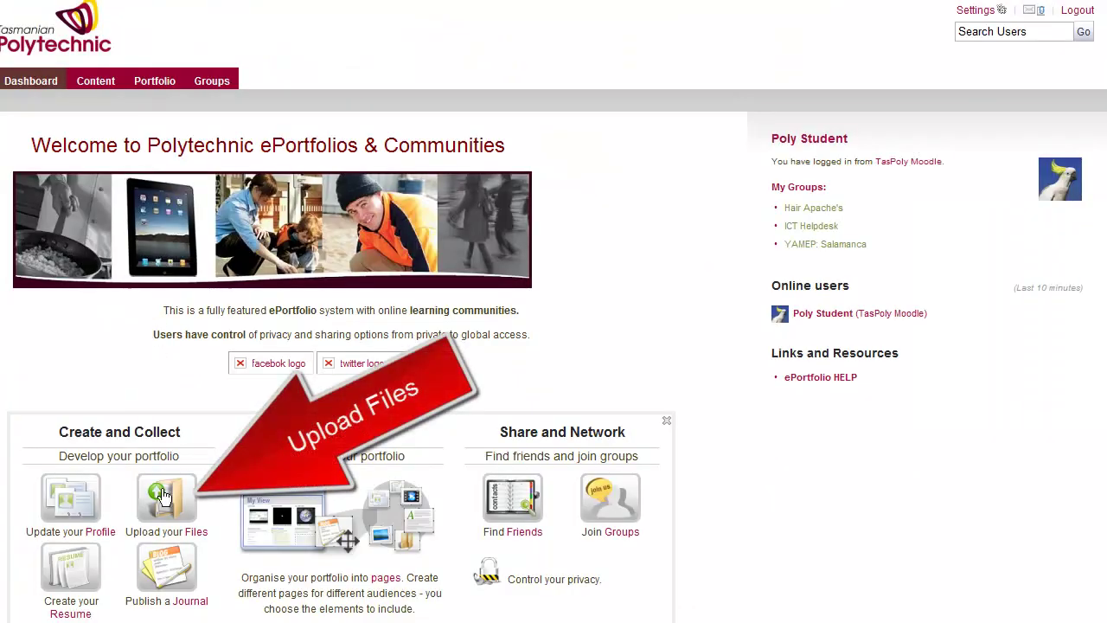
# Upload jenny-curls3.jpg from the Desktop into the curls album folder, beside jenny-curls2.jpg.
pyautogui.click(195, 534)
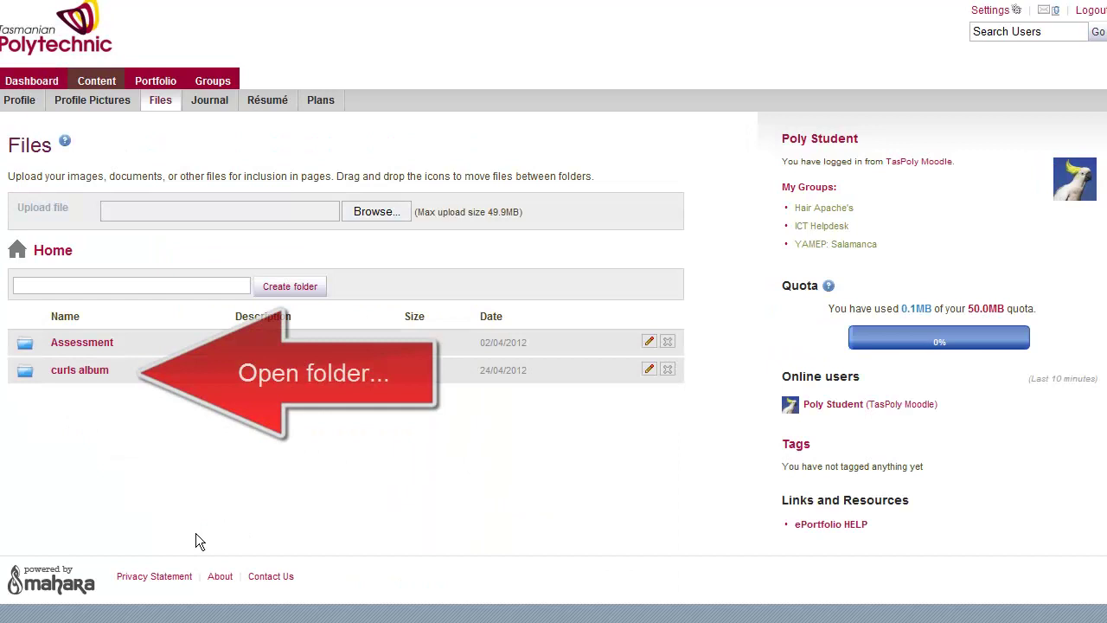
pyautogui.click(96, 374)
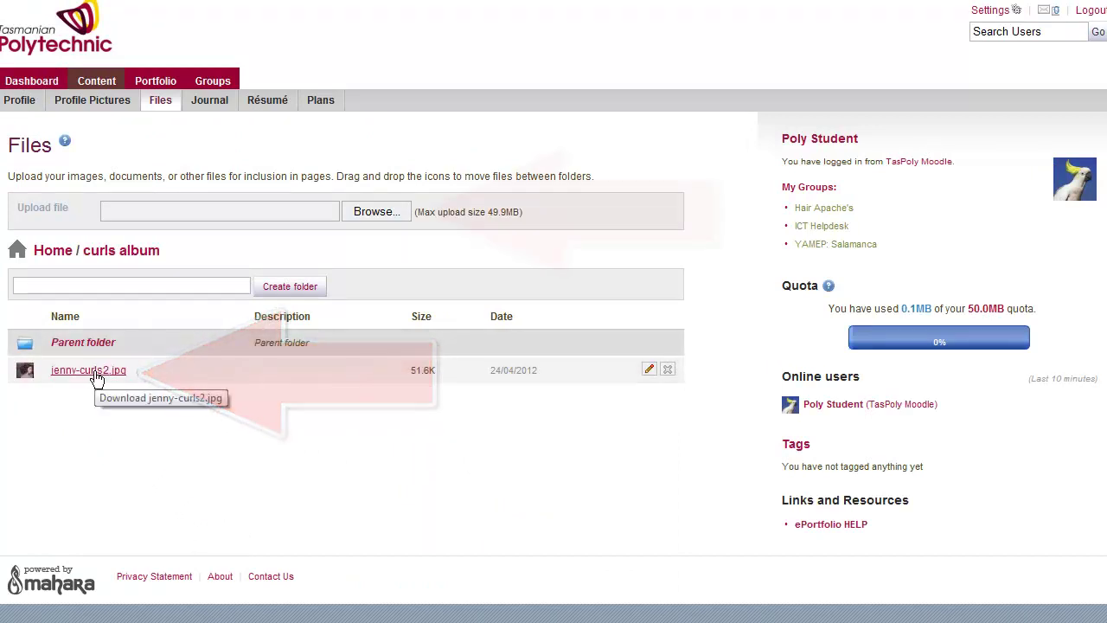
pyautogui.click(367, 214)
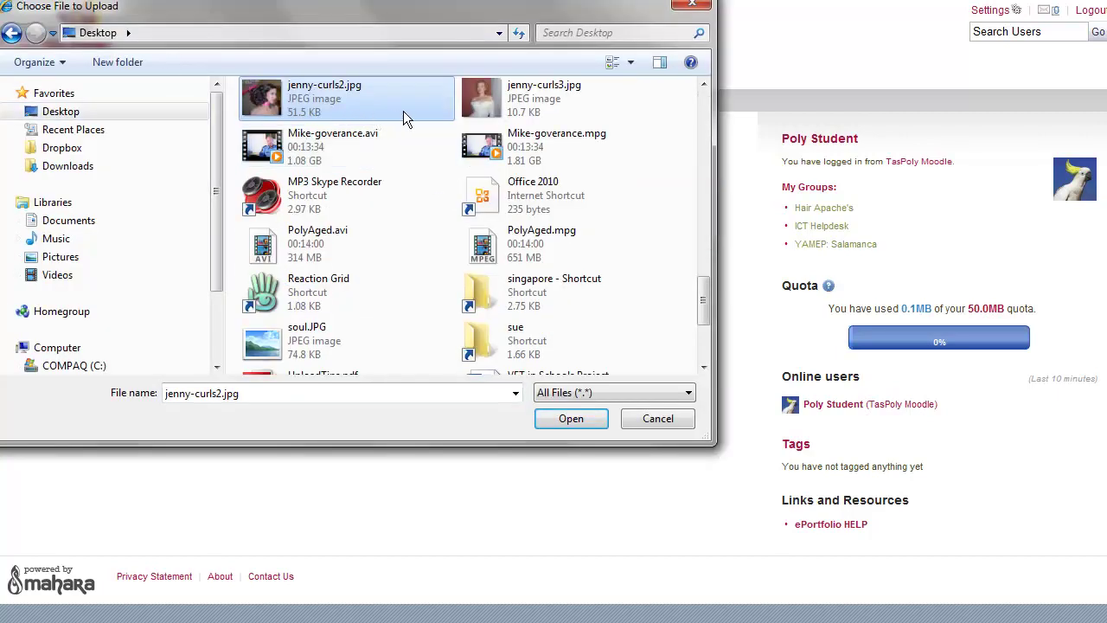
pyautogui.click(488, 95)
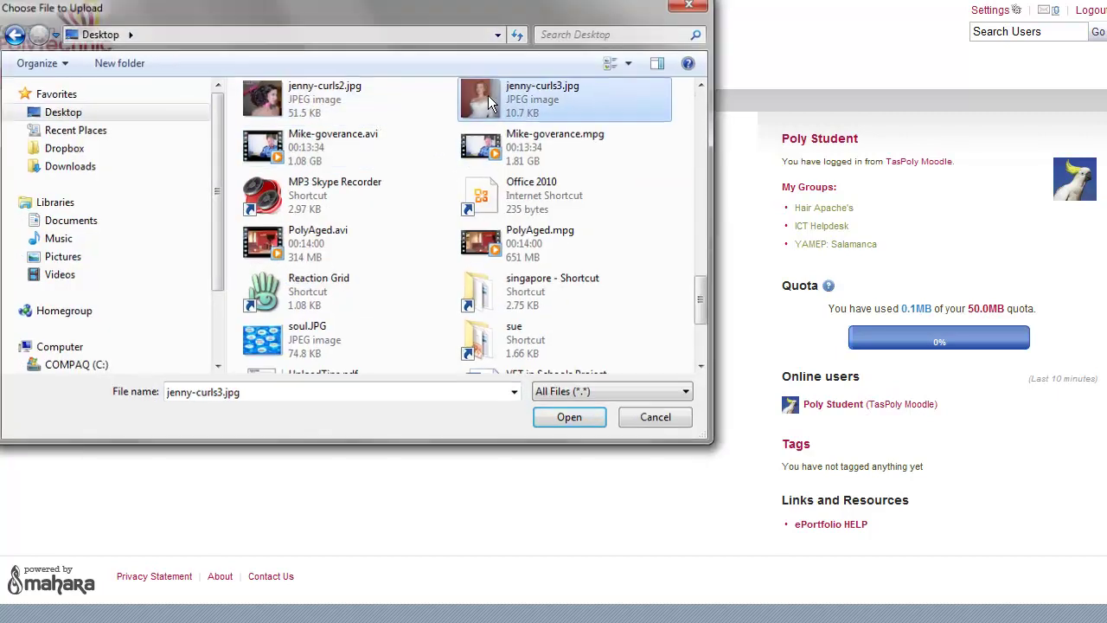
pyautogui.doubleClick(488, 96)
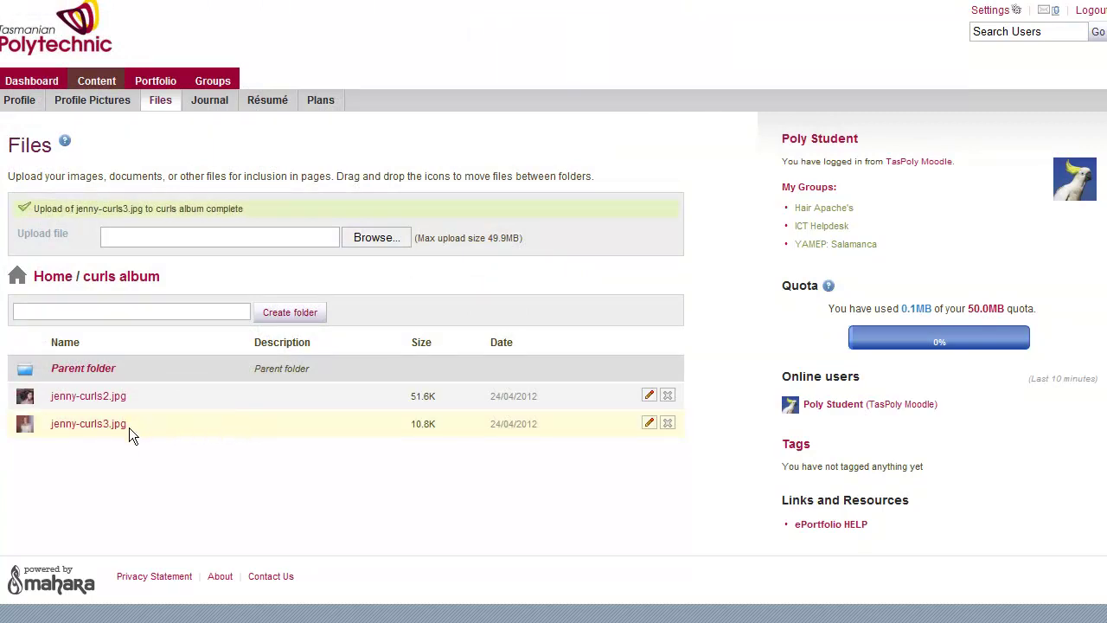
# From the dashboard's pages list, open Curls Album to see jenny-curls2.jpg and jenny-curls3.jpg.
pyautogui.click(33, 86)
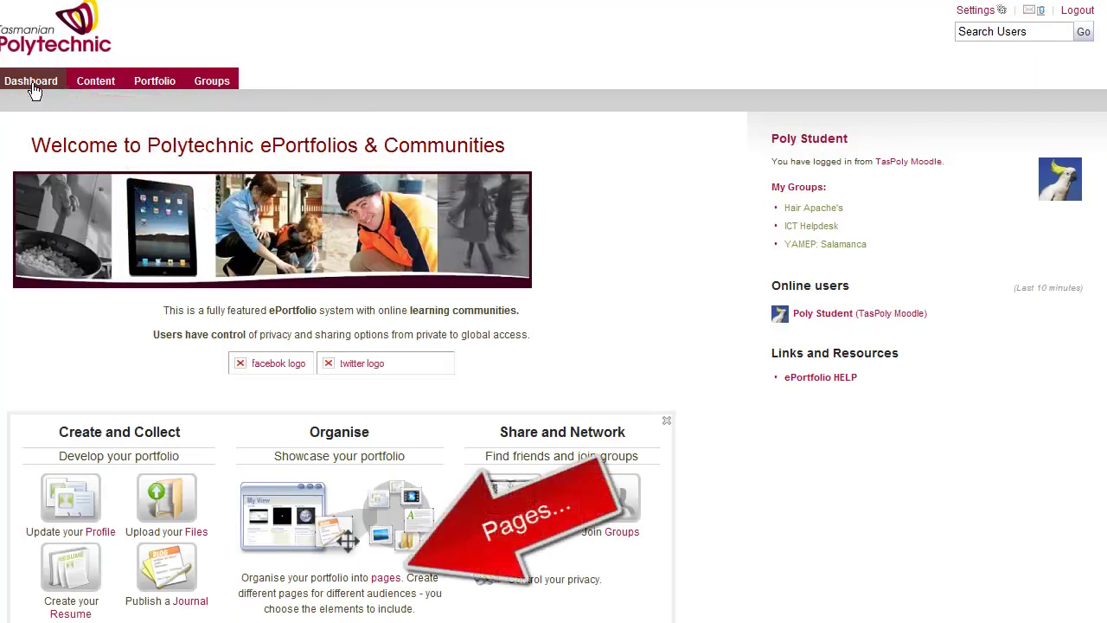
pyautogui.click(383, 578)
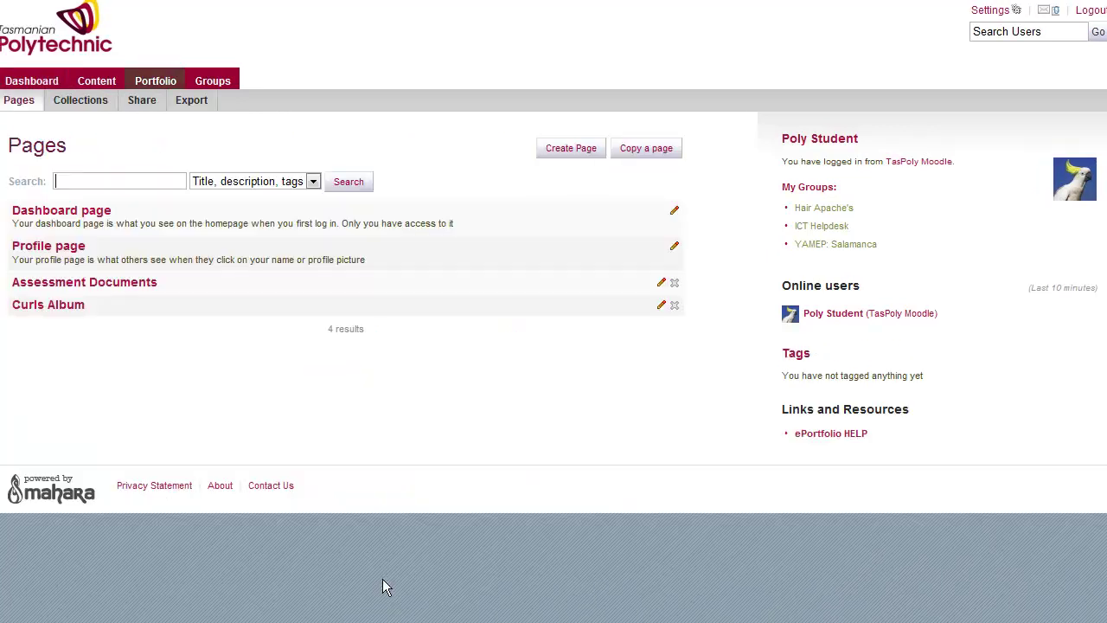
pyautogui.click(72, 313)
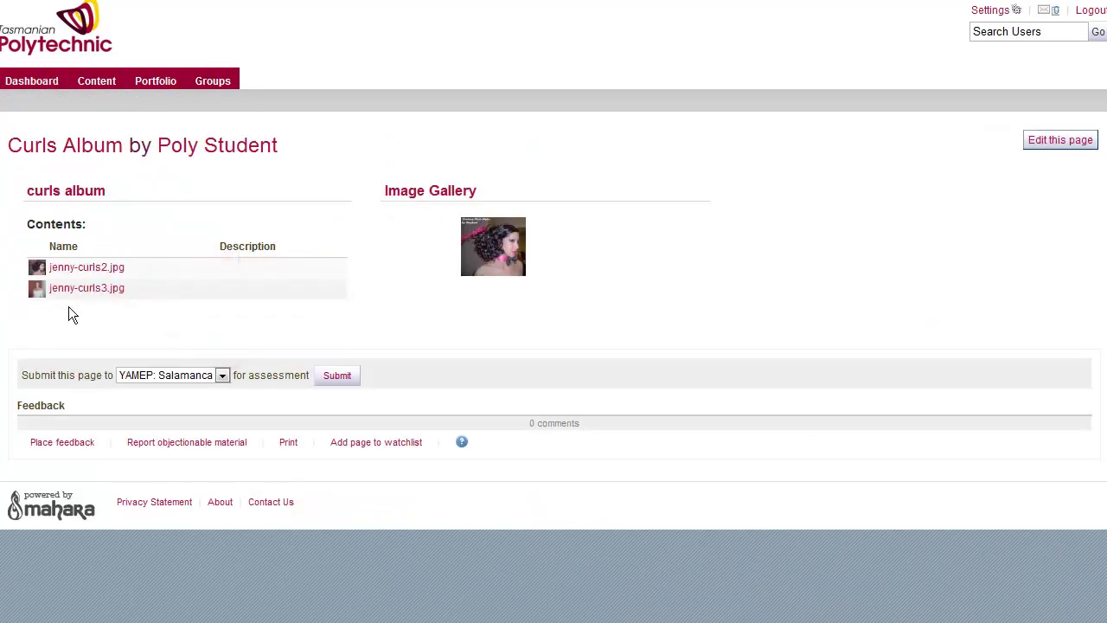